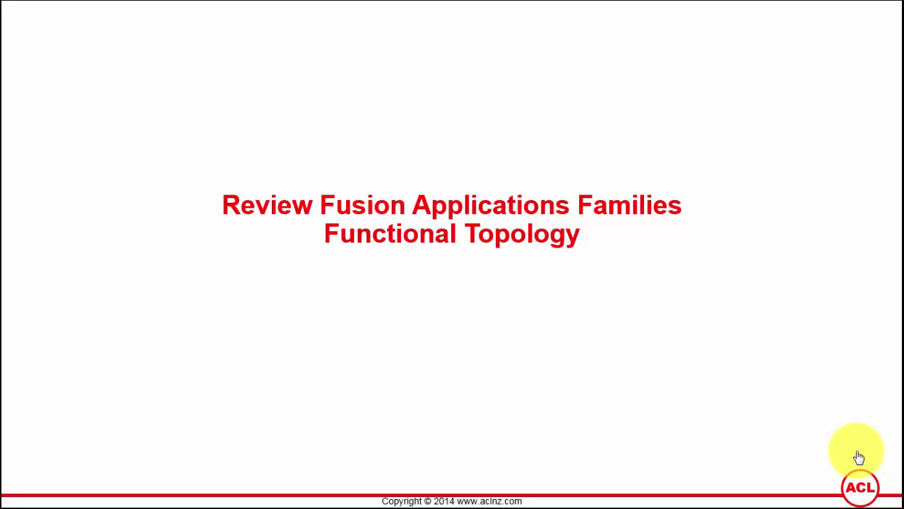
# Bring the browser forward, reload Review Topology and show its Summary diagram.
pyautogui.press('super')
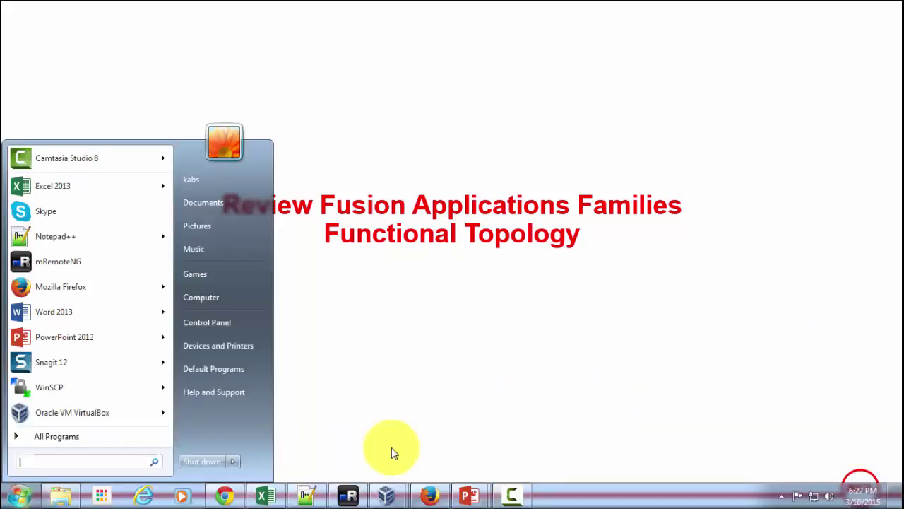
pyautogui.click(430, 494)
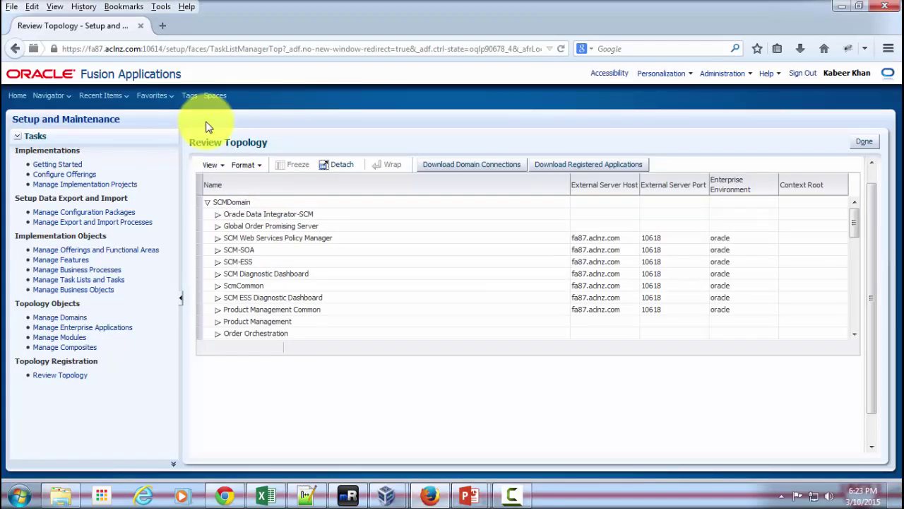
pyautogui.click(61, 375)
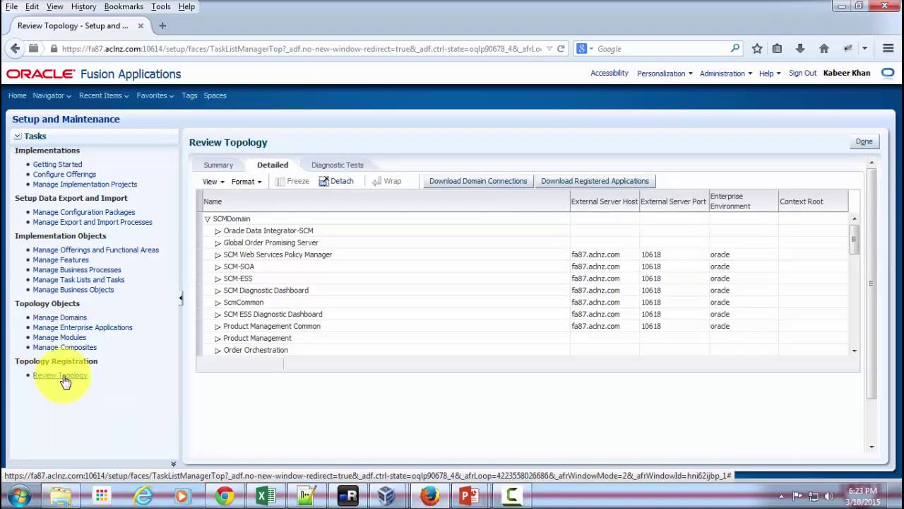
pyautogui.click(214, 167)
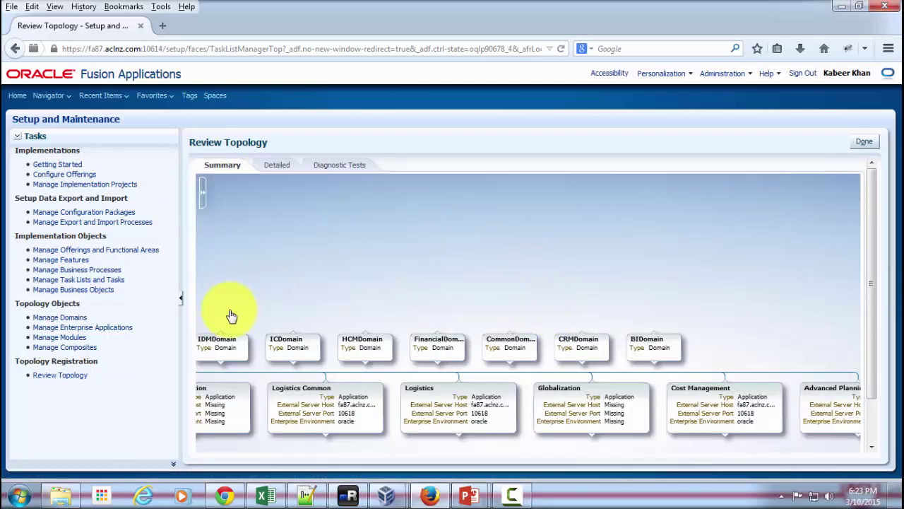
# Pan and zoom the diagram across HCMDomain, CRMDomain and BIDomain, ending centred on SCMDomain's applications.
pyautogui.scroll(-3, 373, 289)
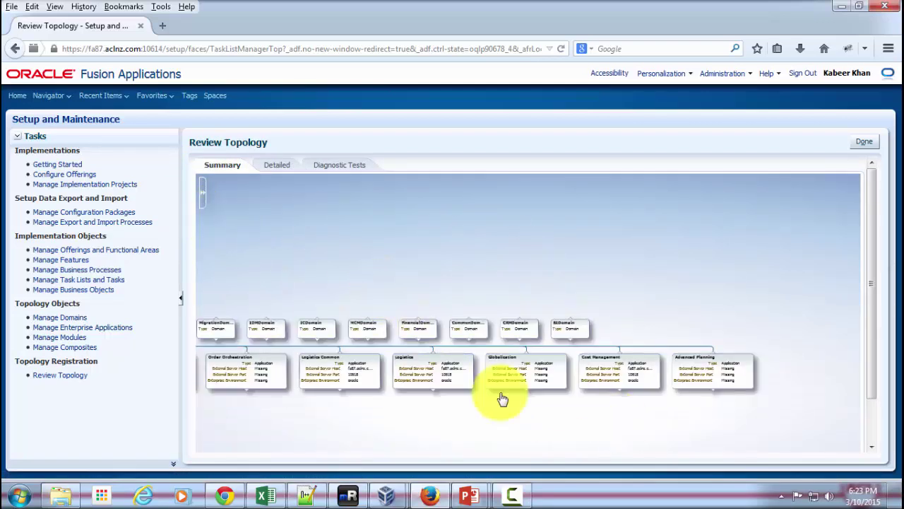
pyautogui.moveTo(343, 420); pyautogui.dragTo(617, 421)
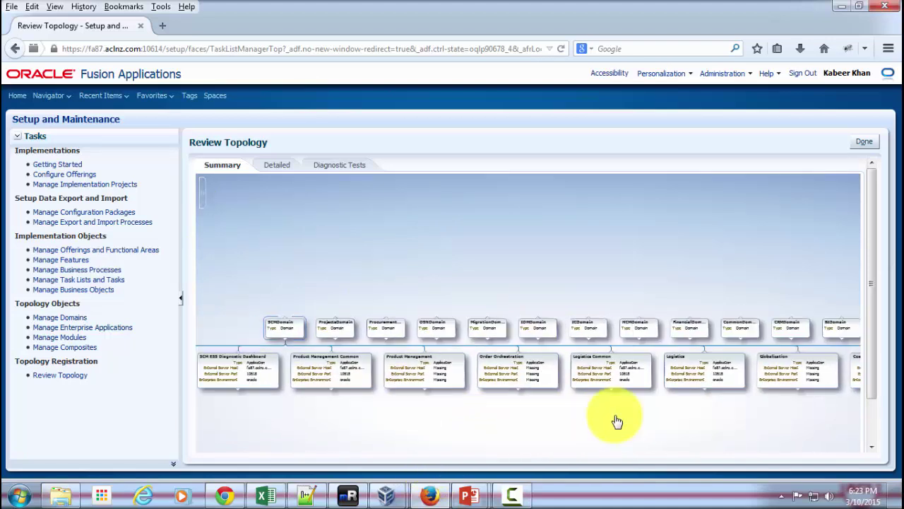
pyautogui.moveTo(333, 440); pyautogui.dragTo(587, 433)
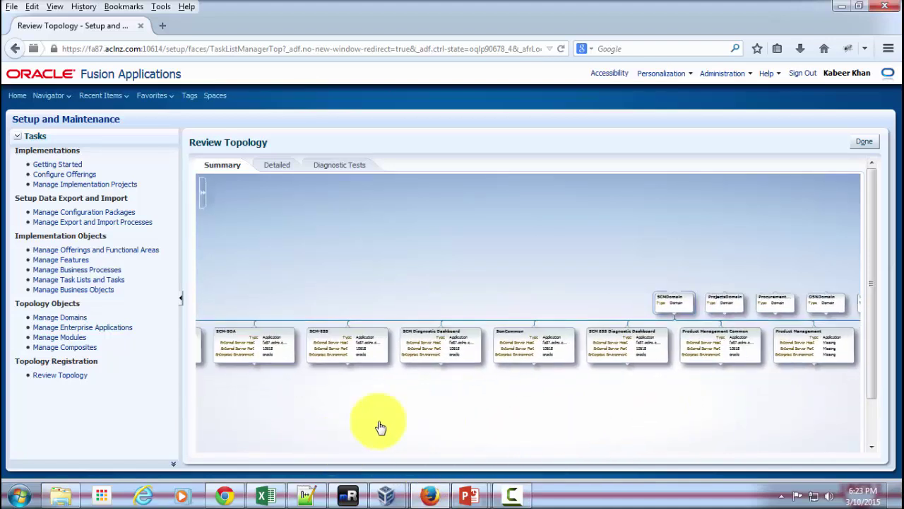
pyautogui.moveTo(380, 426); pyautogui.dragTo(344, 415)
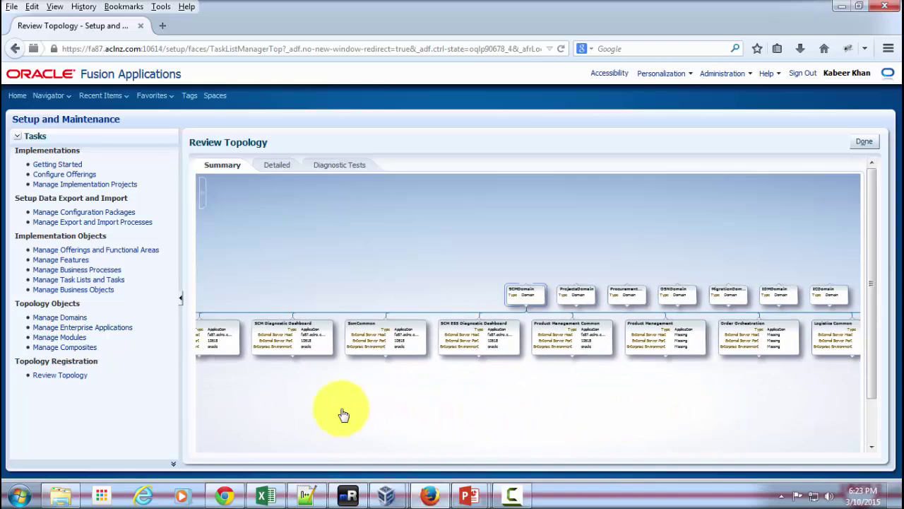
pyautogui.scroll(-1, 402, 392)
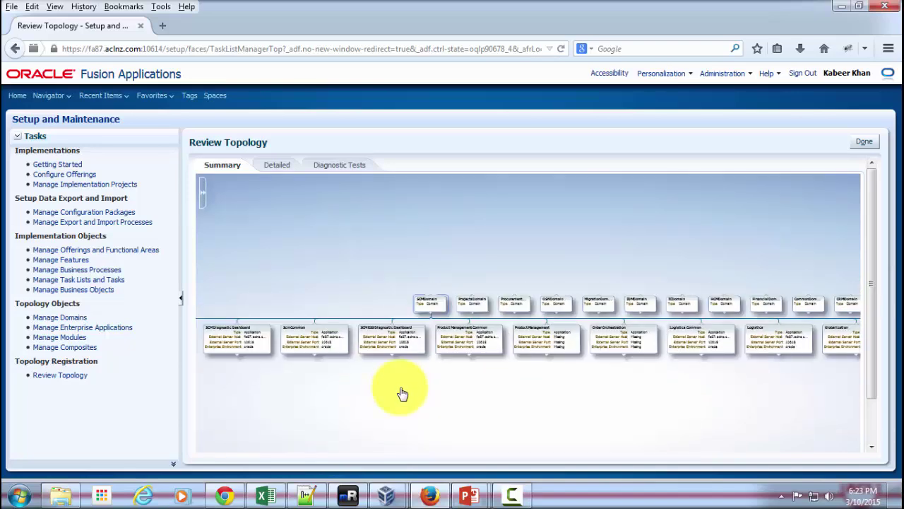
pyautogui.scroll(2, 402, 392)
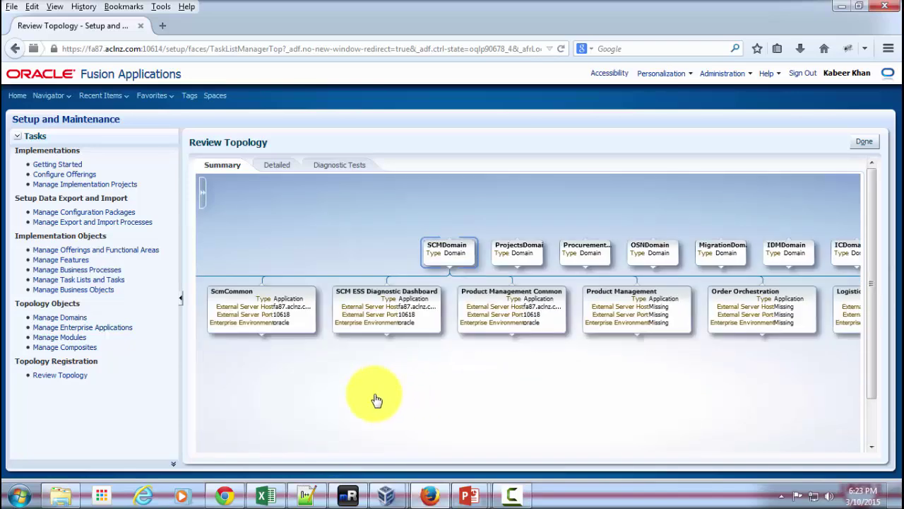
pyautogui.moveTo(559, 370); pyautogui.dragTo(329, 409)
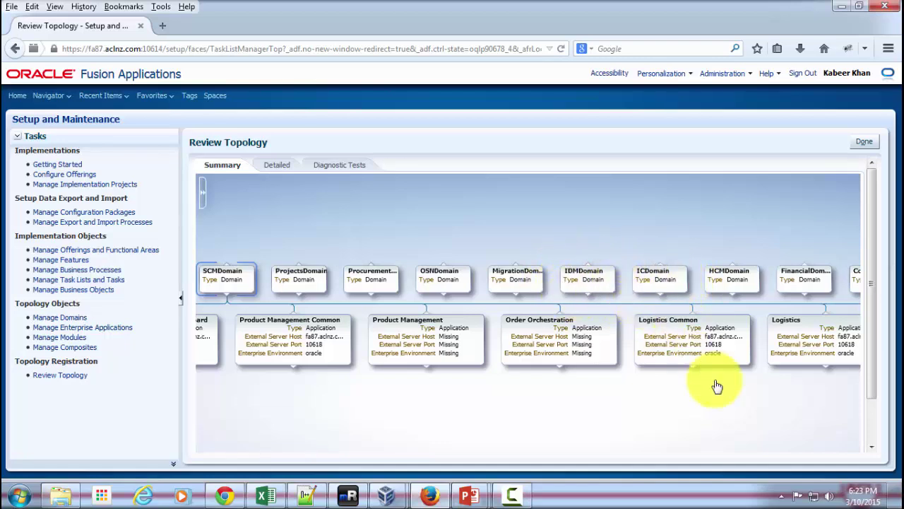
pyautogui.moveTo(697, 402); pyautogui.dragTo(522, 394)
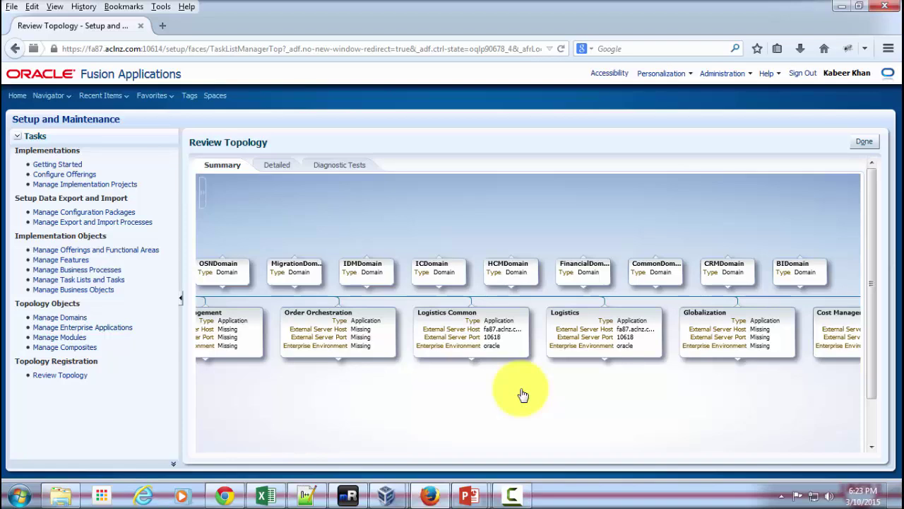
pyautogui.moveTo(445, 393); pyautogui.dragTo(775, 398)
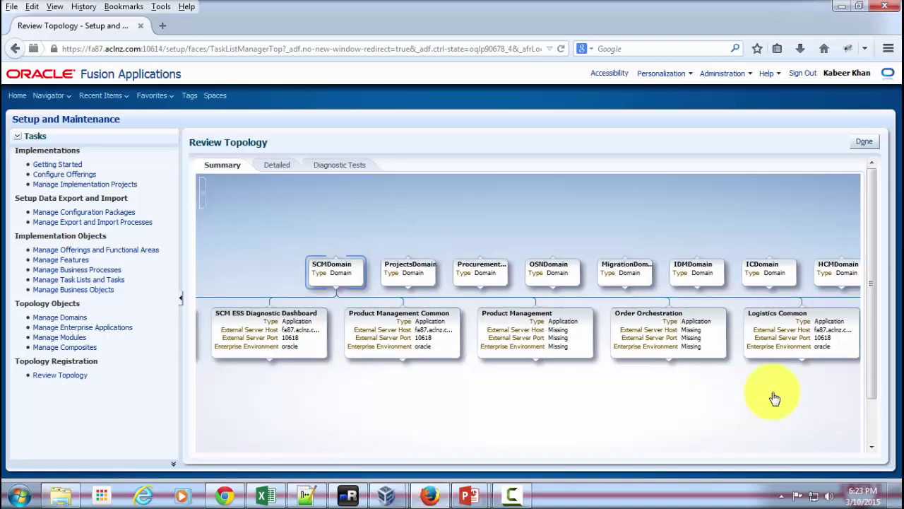
pyautogui.moveTo(541, 417); pyautogui.dragTo(610, 411)
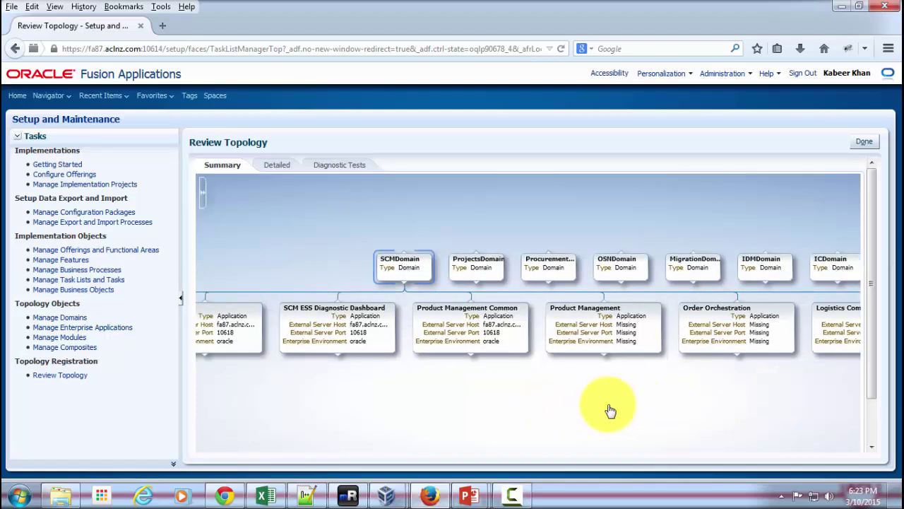
pyautogui.scroll(1, 466, 389)
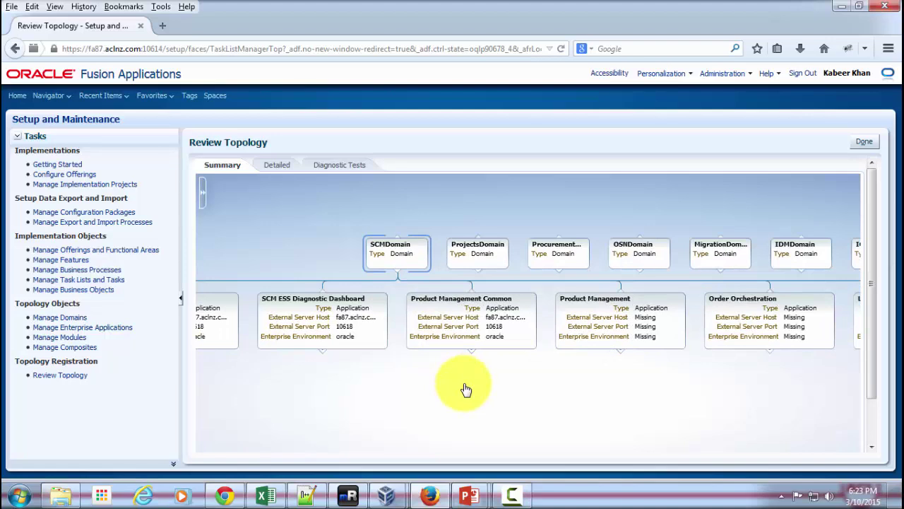
pyautogui.scroll(1, 466, 390)
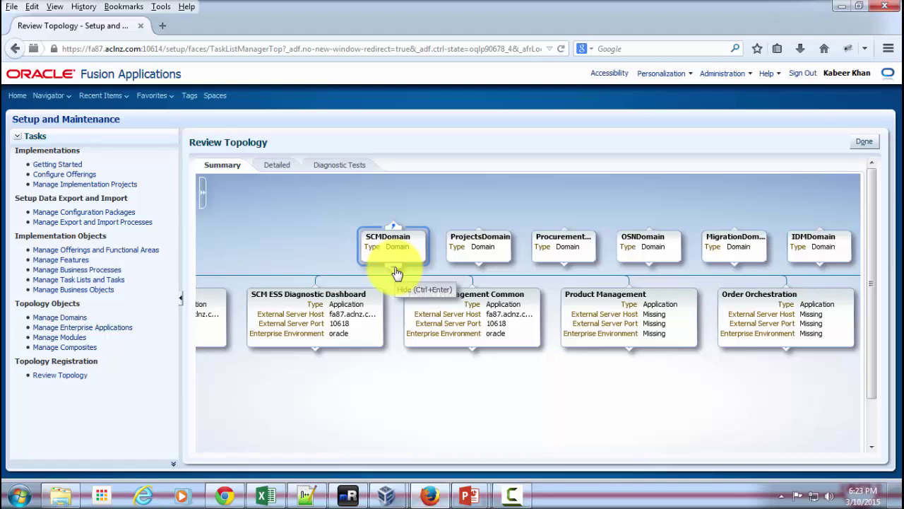
# Hide SCMDomain's applications and browse ProjectsDomain's applications, such as PRJ-ESS and Projects Financials.
pyautogui.click(397, 273)
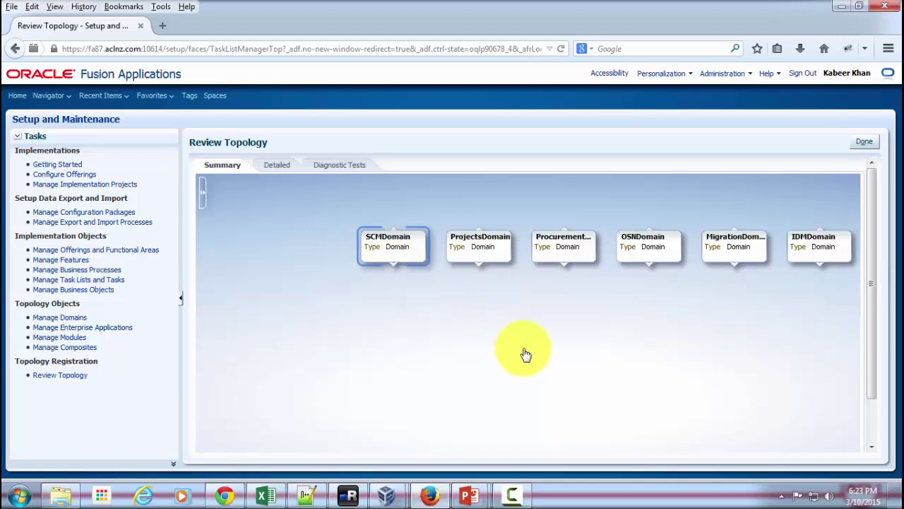
pyautogui.click(480, 274)
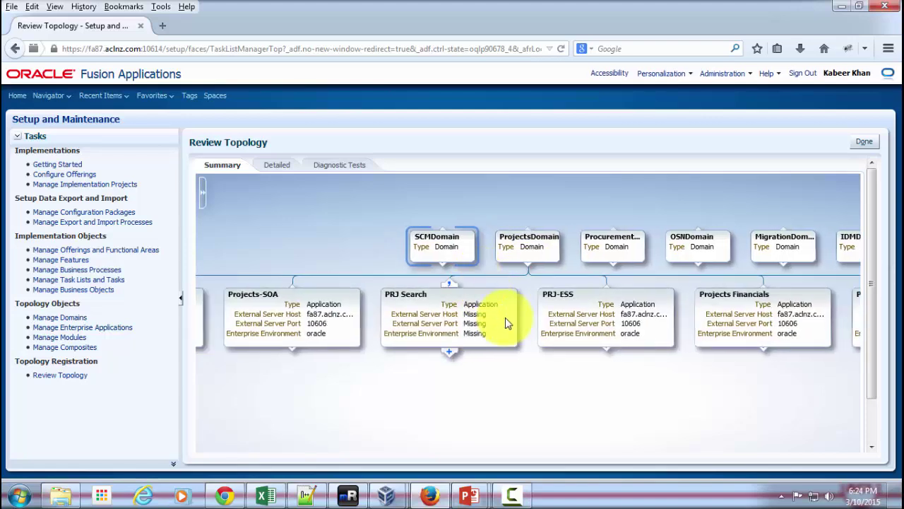
pyautogui.moveTo(425, 415); pyautogui.dragTo(560, 411)
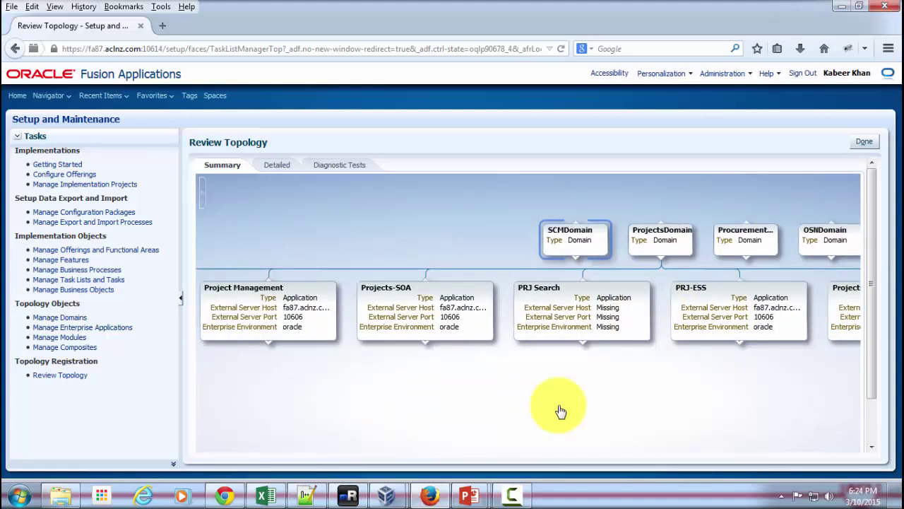
pyautogui.moveTo(339, 408); pyautogui.dragTo(369, 390)
pyautogui.moveTo(652, 398); pyautogui.dragTo(437, 390)
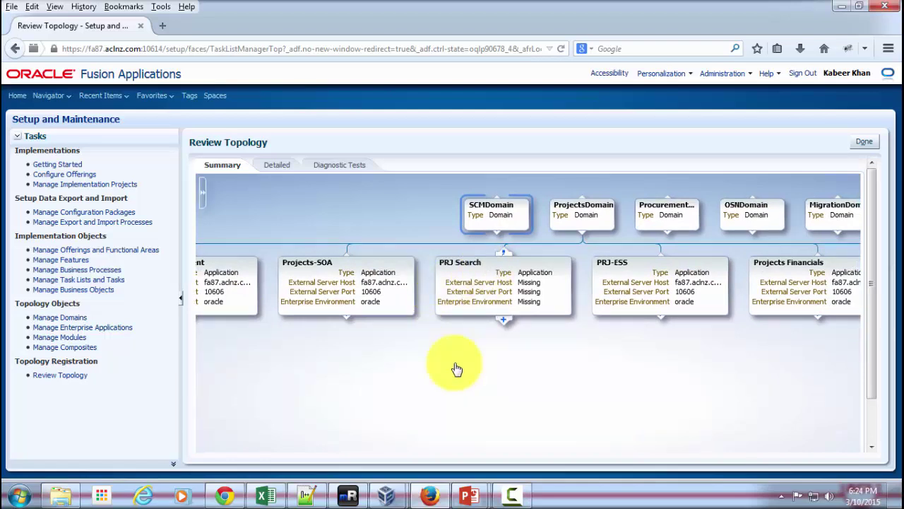
pyautogui.moveTo(653, 374); pyautogui.dragTo(485, 383)
pyautogui.moveTo(654, 395); pyautogui.dragTo(583, 393)
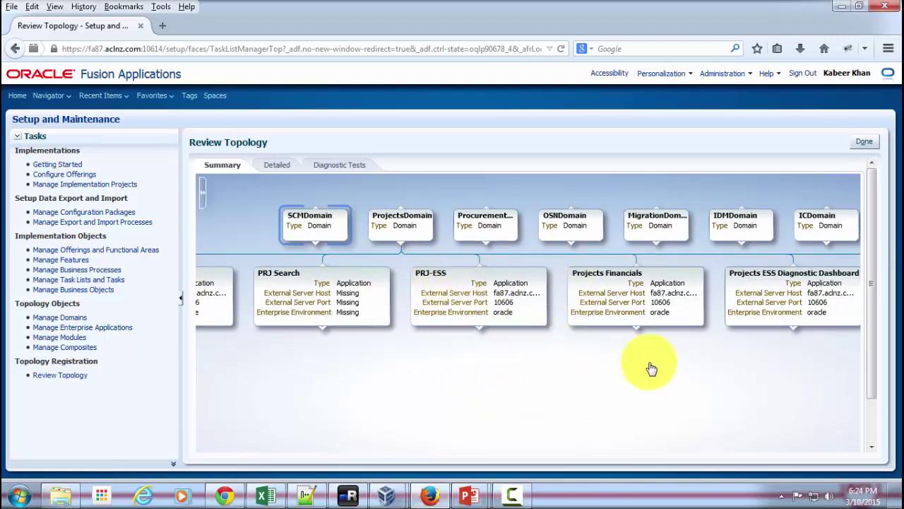
pyautogui.moveTo(674, 366); pyautogui.dragTo(434, 363)
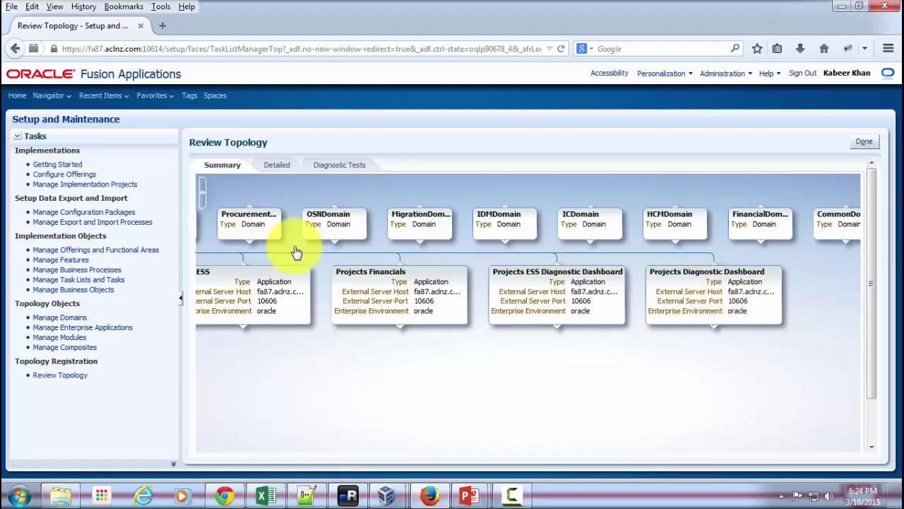
pyautogui.moveTo(363, 414); pyautogui.dragTo(565, 424)
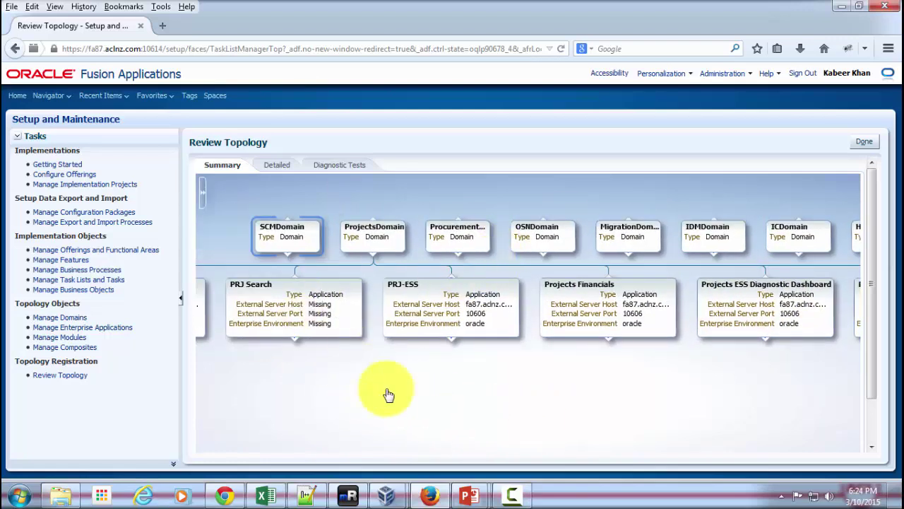
# Collapse ProjectsDomain, expand Procurement, and pan across the domains to the CommonDomain and Procurement cards.
pyautogui.click(374, 259)
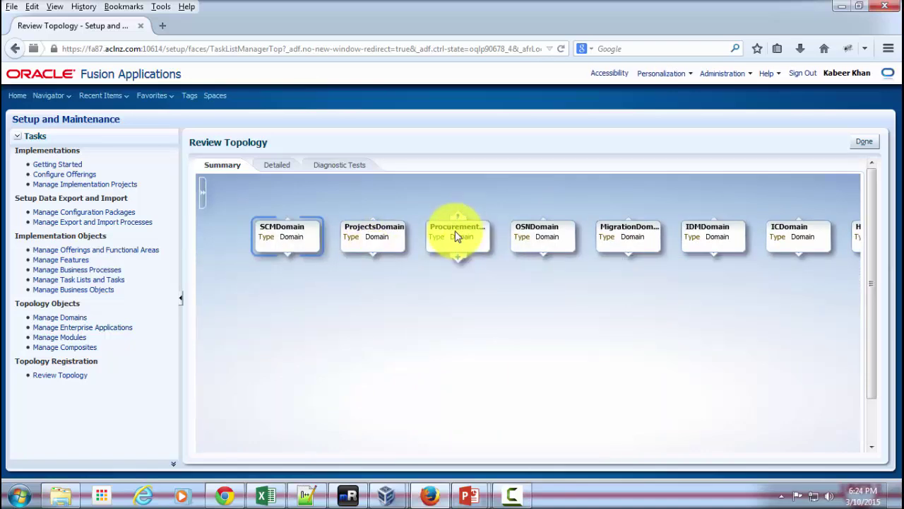
pyautogui.click(457, 262)
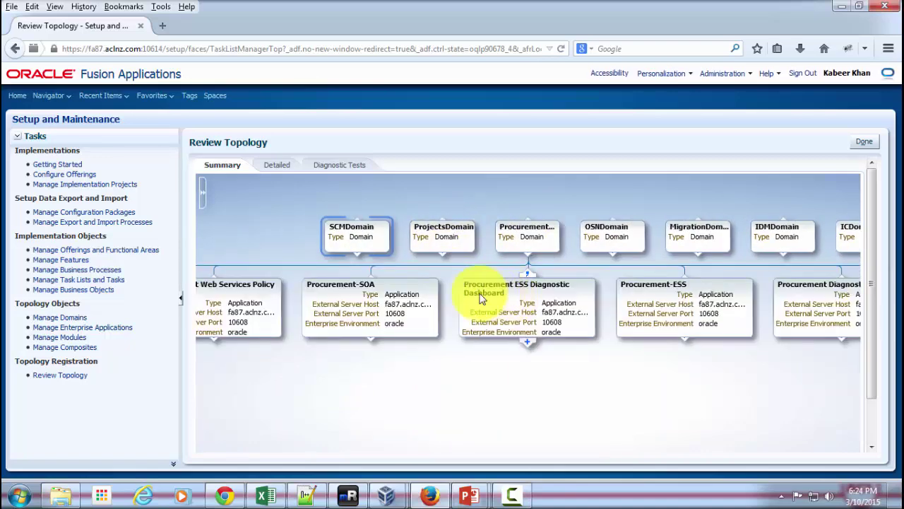
pyautogui.moveTo(288, 384); pyautogui.dragTo(498, 392)
pyautogui.moveTo(292, 414); pyautogui.dragTo(316, 406)
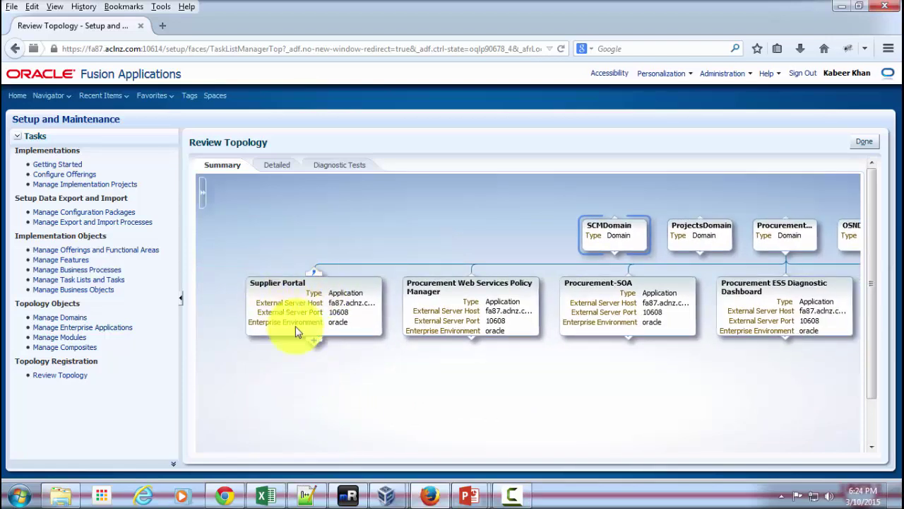
pyautogui.moveTo(569, 386); pyautogui.dragTo(455, 385)
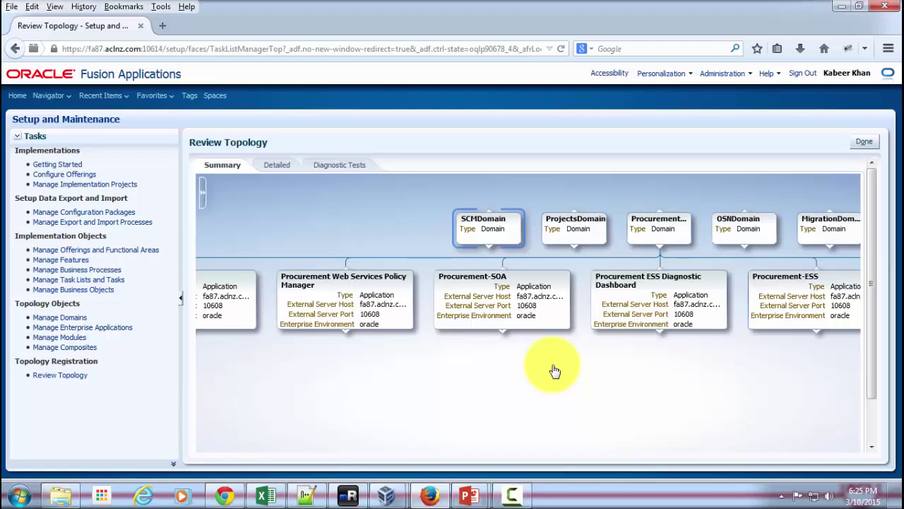
pyautogui.moveTo(659, 380); pyautogui.dragTo(487, 369)
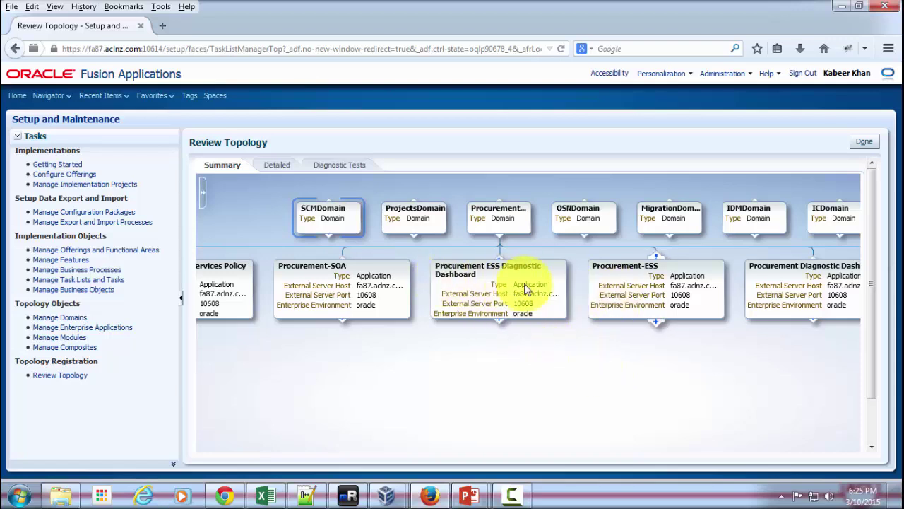
pyautogui.moveTo(706, 398); pyautogui.dragTo(480, 393)
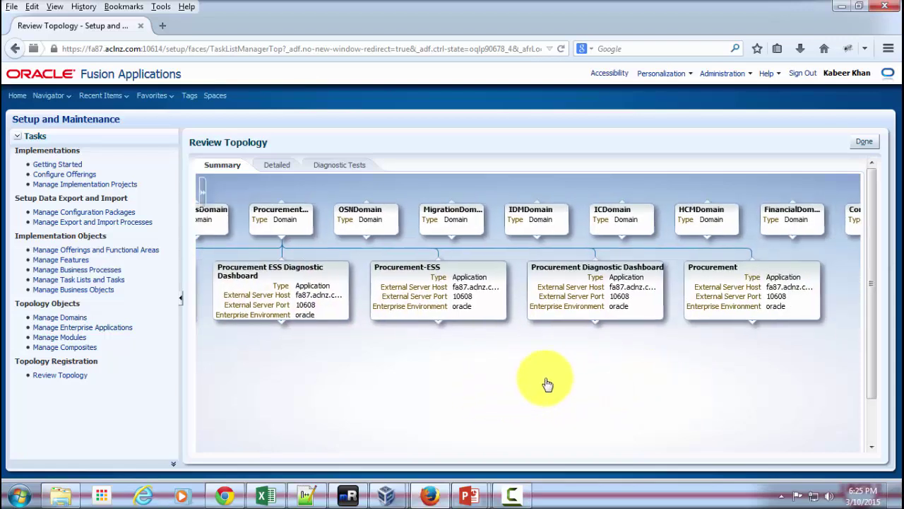
pyautogui.moveTo(697, 393); pyautogui.dragTo(640, 417)
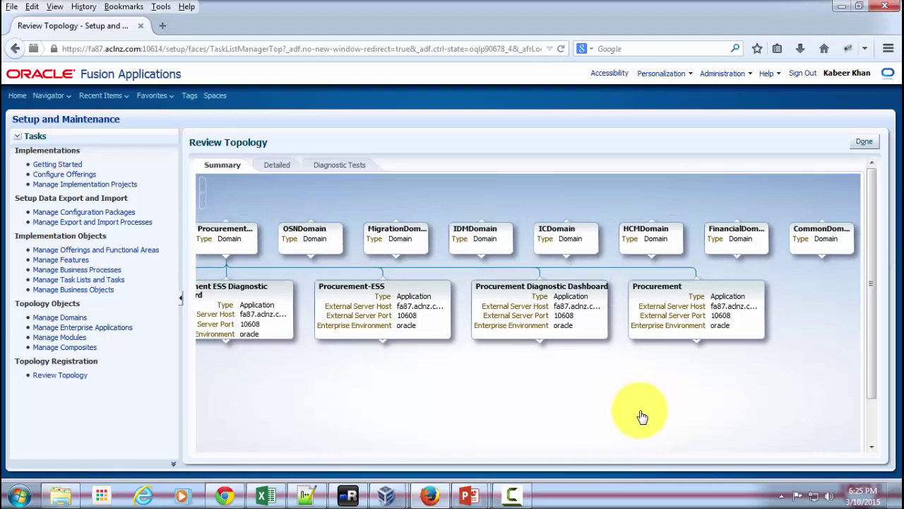
# Expand Procurement's modules and browse cards such as prcPozRegistrations, prcPorManageReq and prcPoEditDocumentOrder.
pyautogui.click(697, 347)
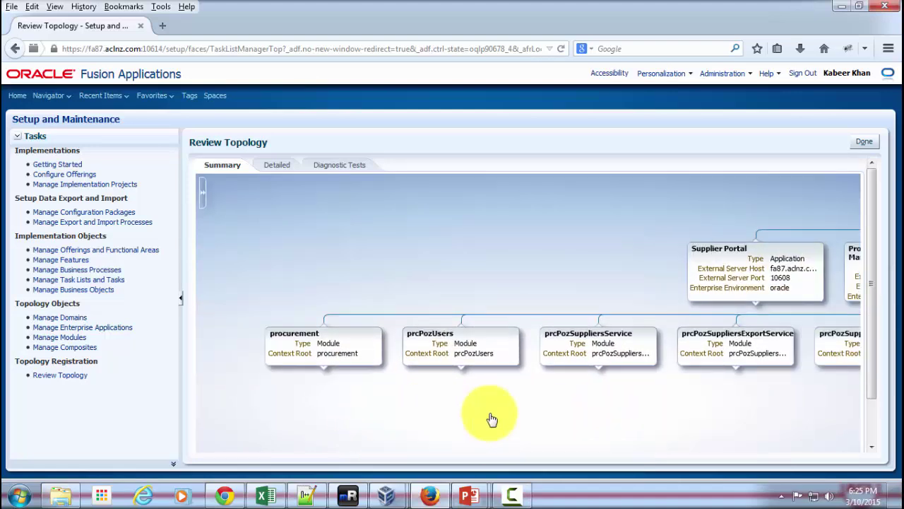
pyautogui.moveTo(605, 417); pyautogui.dragTo(485, 412)
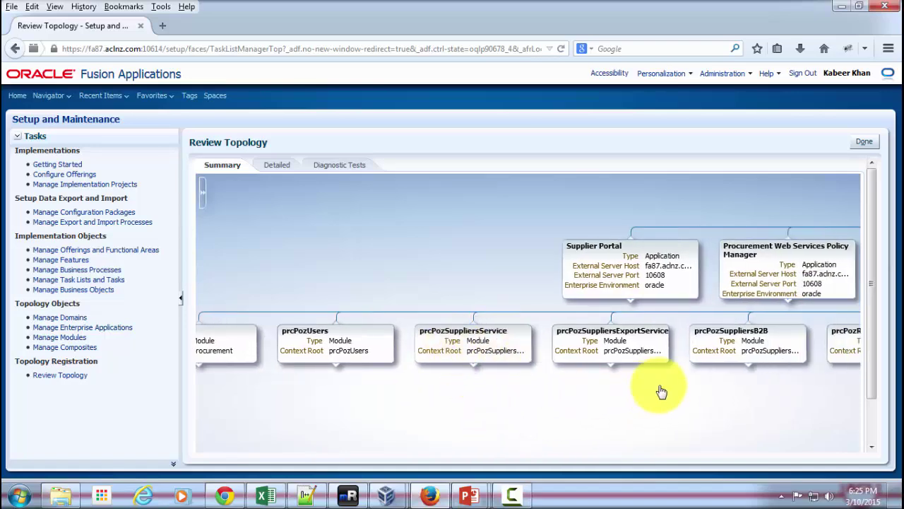
pyautogui.moveTo(660, 389); pyautogui.dragTo(466, 390)
pyautogui.moveTo(631, 392); pyautogui.dragTo(505, 397)
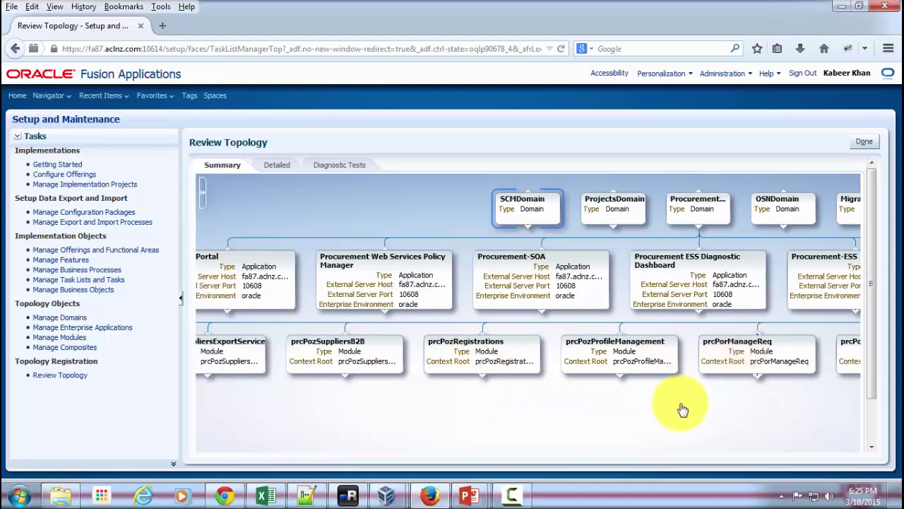
pyautogui.moveTo(680, 410); pyautogui.dragTo(517, 404)
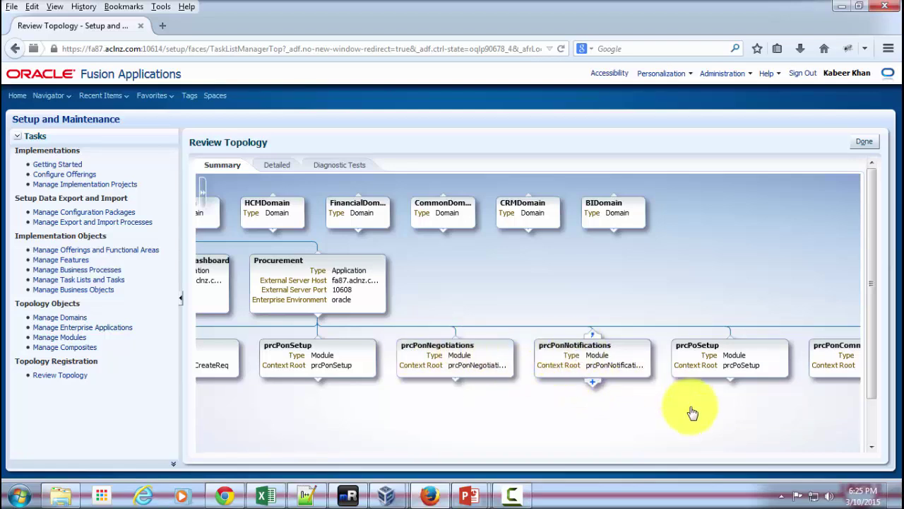
pyautogui.moveTo(610, 395); pyautogui.dragTo(376, 376)
pyautogui.moveTo(735, 398); pyautogui.dragTo(625, 396)
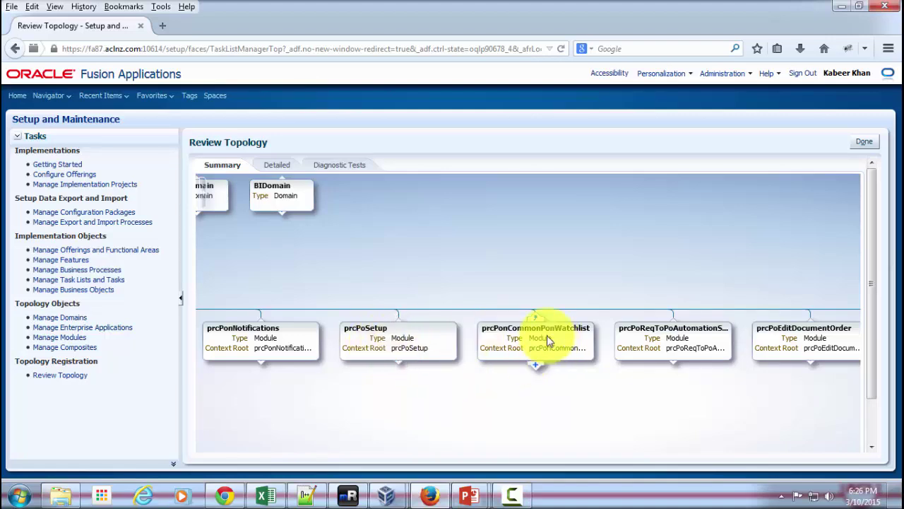
# Pan to the last modules, such as prcPoApproval, then back to prcPoSetup and BIDomain.
pyautogui.moveTo(676, 400); pyautogui.dragTo(507, 402)
pyautogui.moveTo(700, 409); pyautogui.dragTo(572, 413)
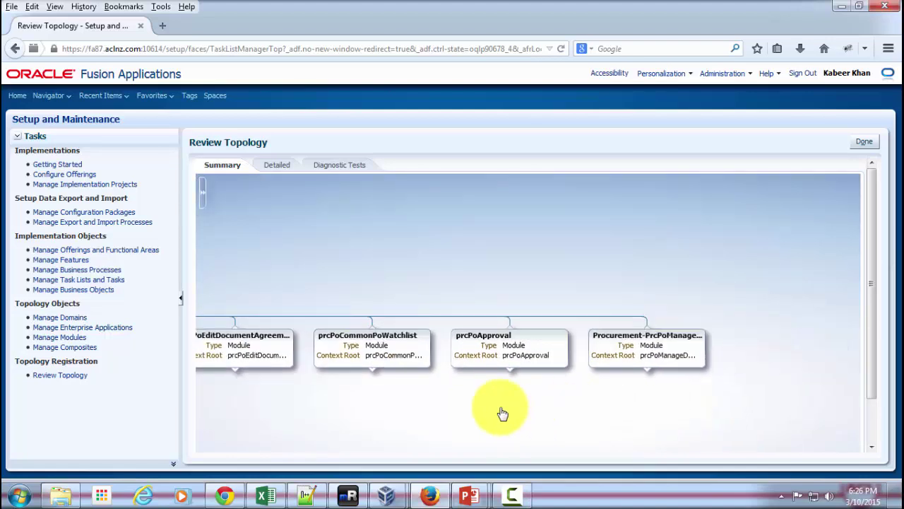
pyautogui.moveTo(501, 411); pyautogui.dragTo(767, 416)
pyautogui.moveTo(500, 407); pyautogui.dragTo(632, 410)
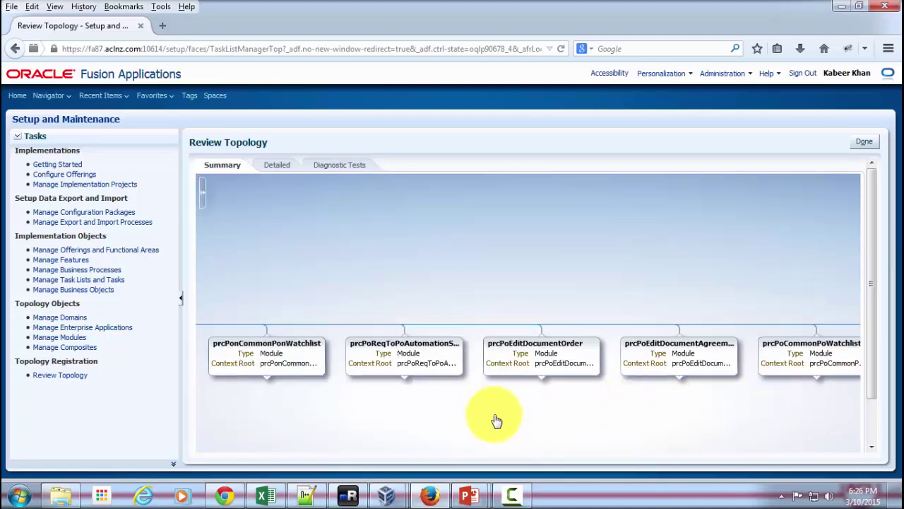
pyautogui.moveTo(494, 420); pyautogui.dragTo(642, 412)
pyautogui.moveTo(441, 420); pyautogui.dragTo(531, 413)
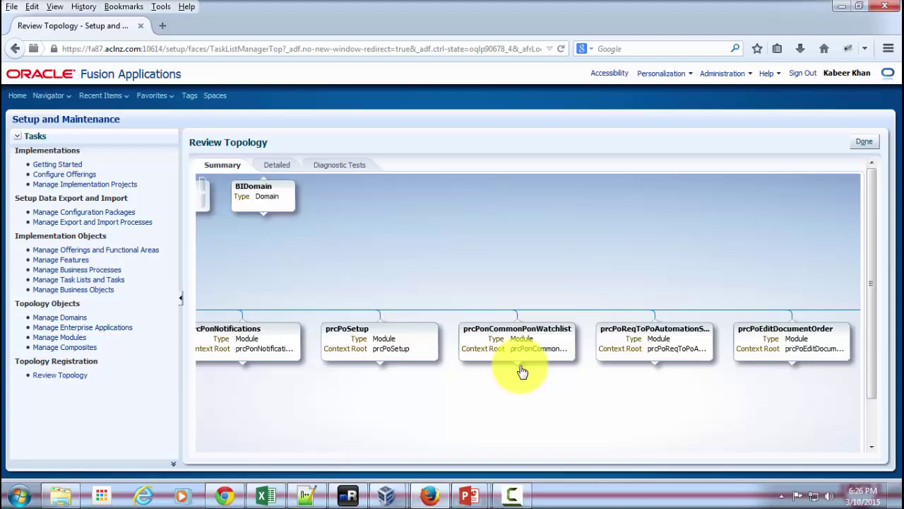
pyautogui.moveTo(462, 403); pyautogui.dragTo(528, 409)
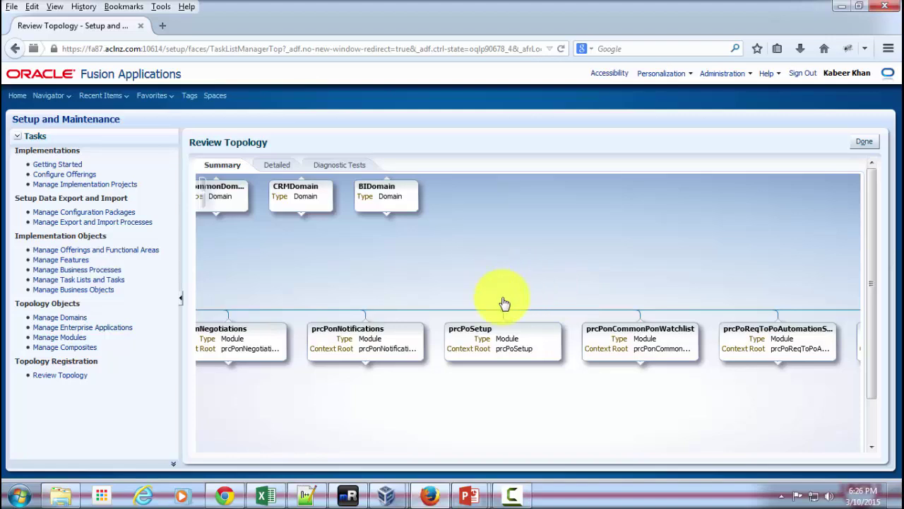
# Switch to the Detailed tabular view, collapsing SCMDomain and toggling FinancialDomain.
pyautogui.click(277, 168)
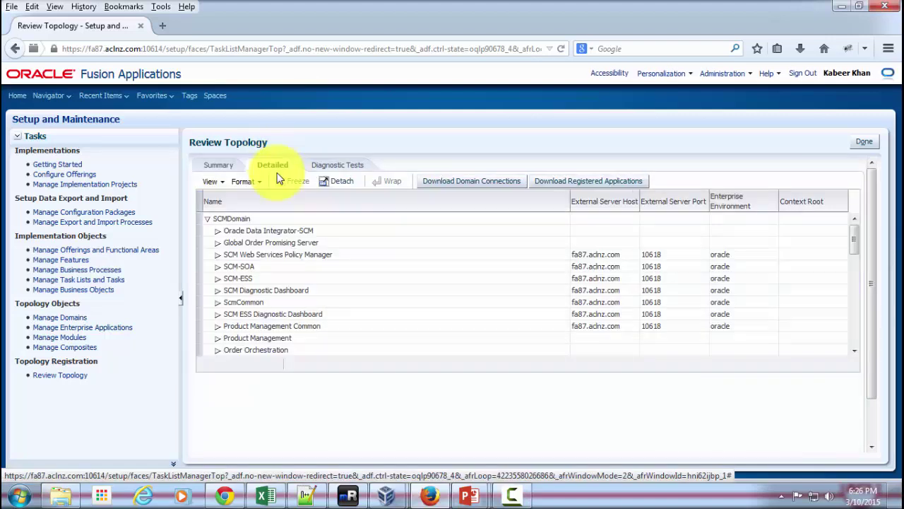
pyautogui.click(208, 221)
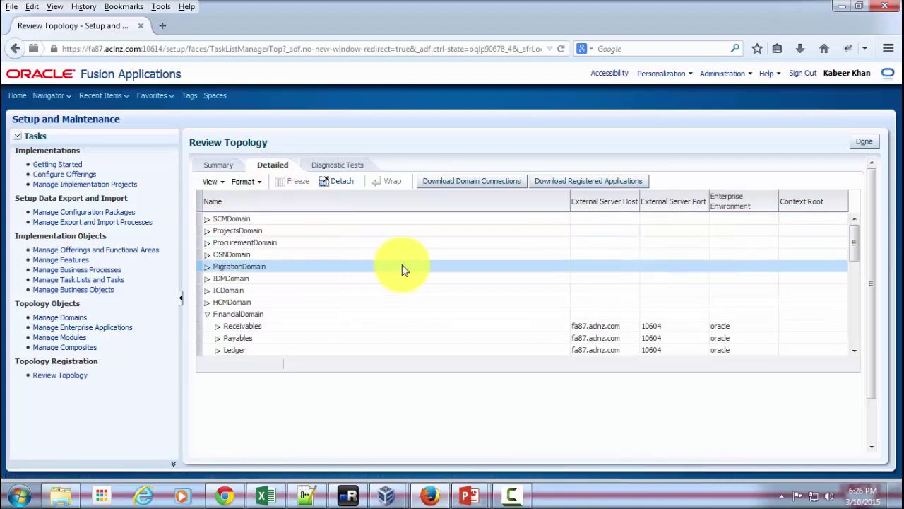
pyautogui.click(207, 314)
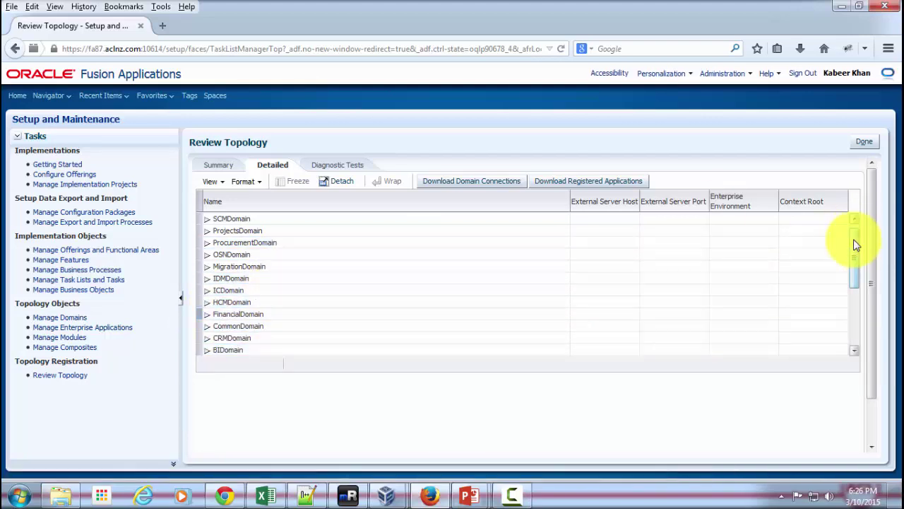
pyautogui.moveTo(855, 263); pyautogui.dragTo(857, 289)
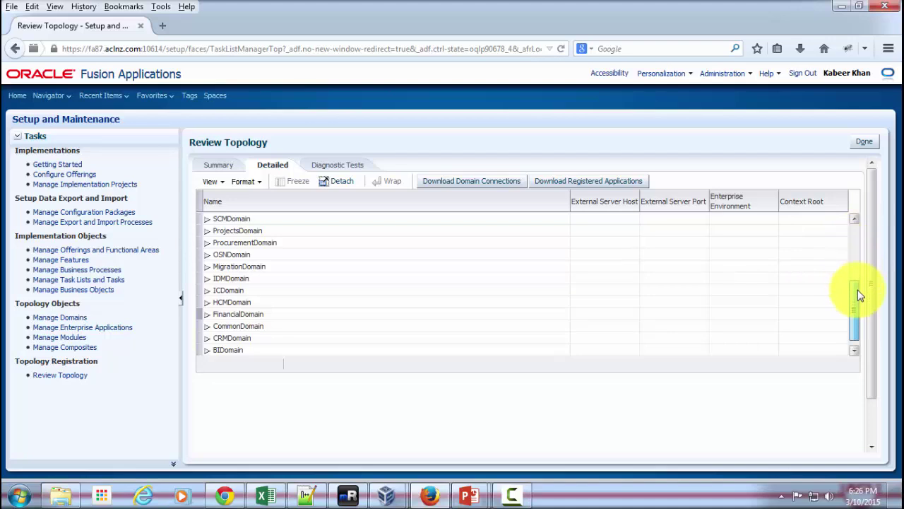
# Expand ProcurementDomain's applications and their modules, then show the Diagnostic Tests view.
pyautogui.click(207, 242)
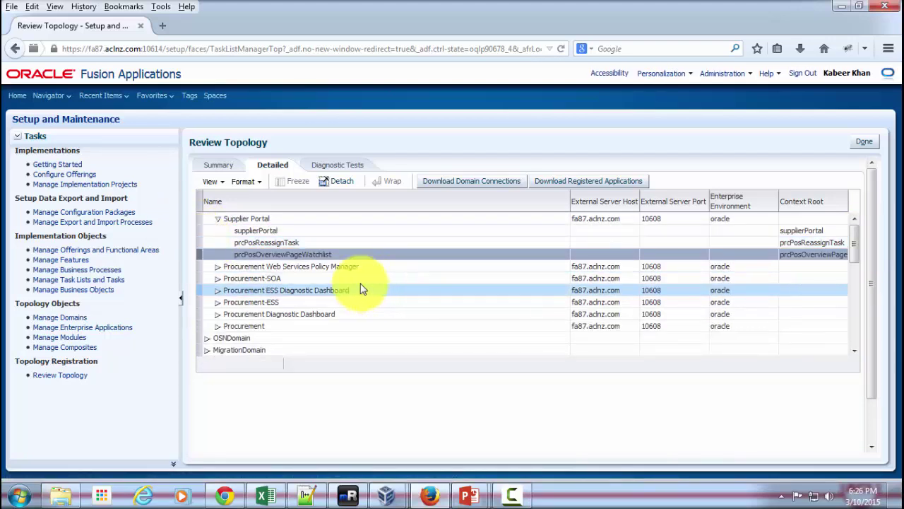
pyautogui.click(217, 267)
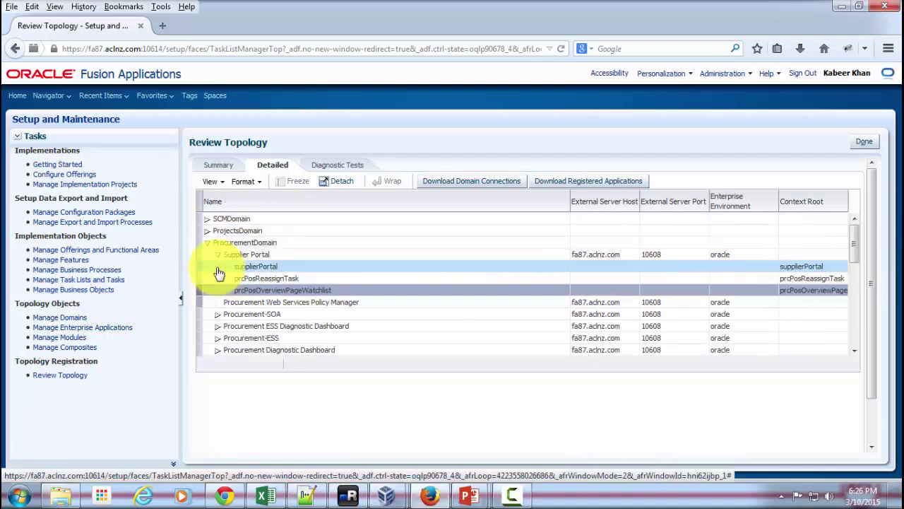
pyautogui.click(219, 313)
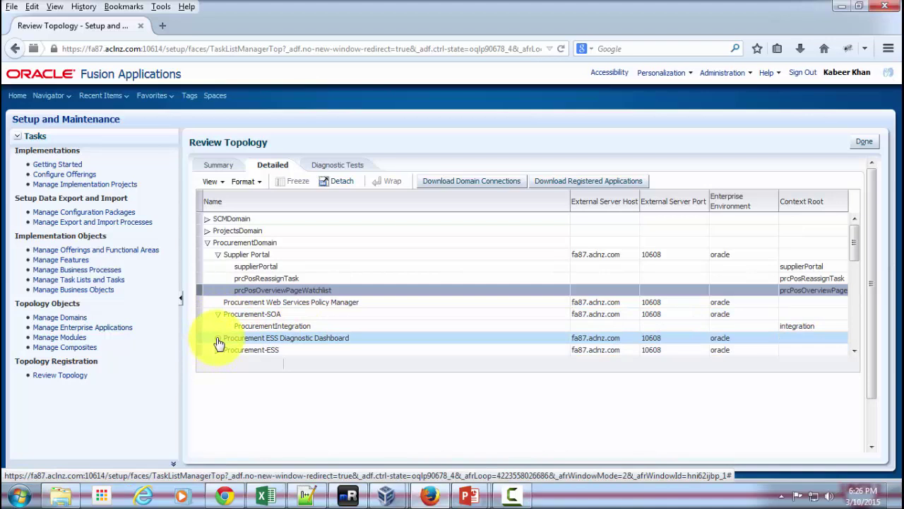
pyautogui.click(219, 338)
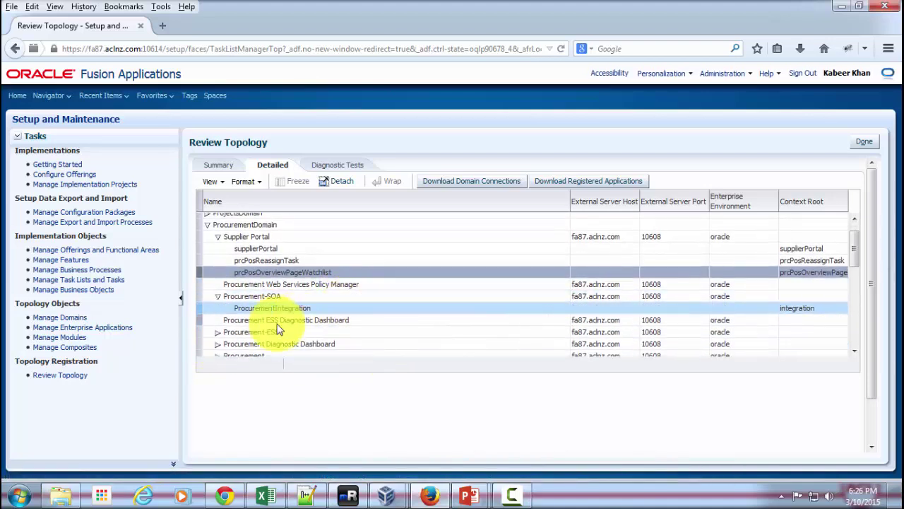
pyautogui.click(218, 332)
pyautogui.scroll(-2, 423, 289)
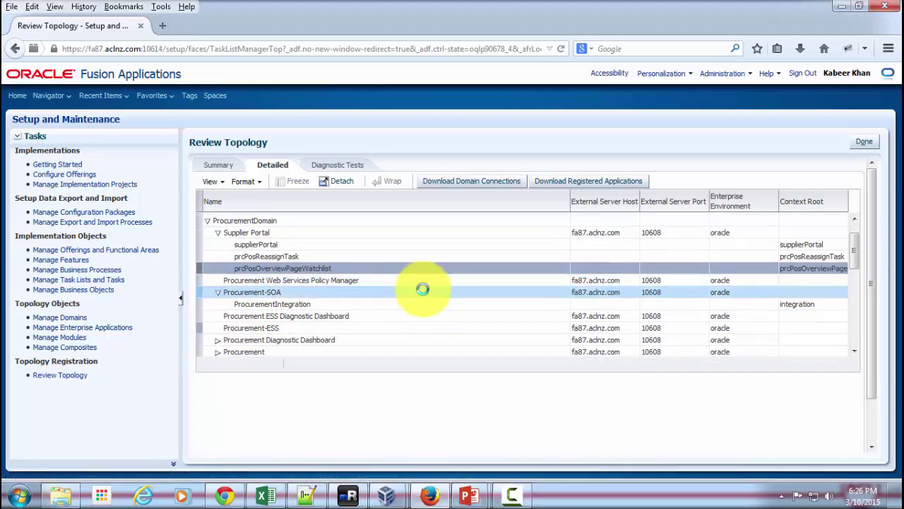
pyautogui.scroll(-1, 427, 293)
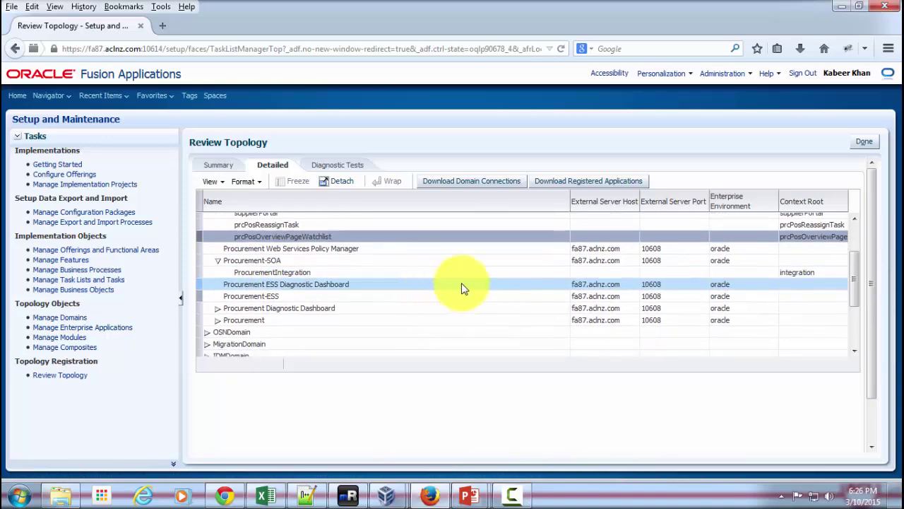
pyautogui.click(217, 308)
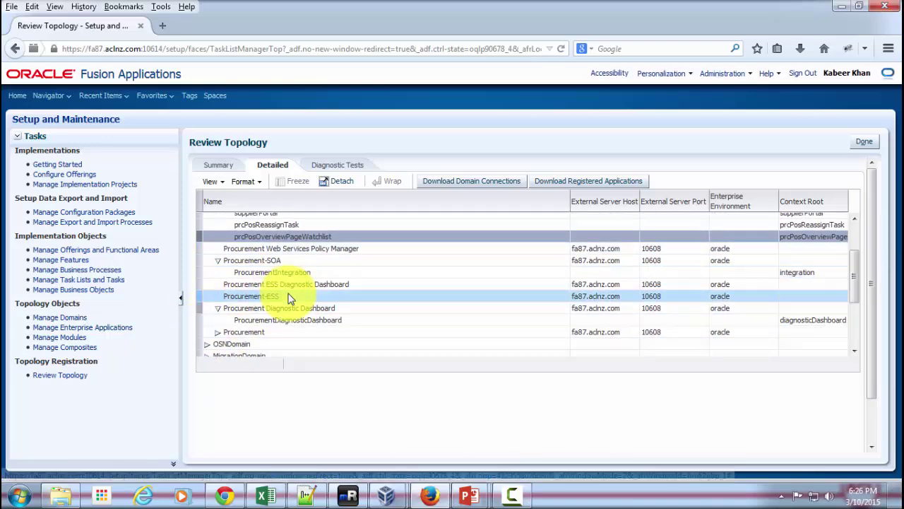
pyautogui.click(217, 334)
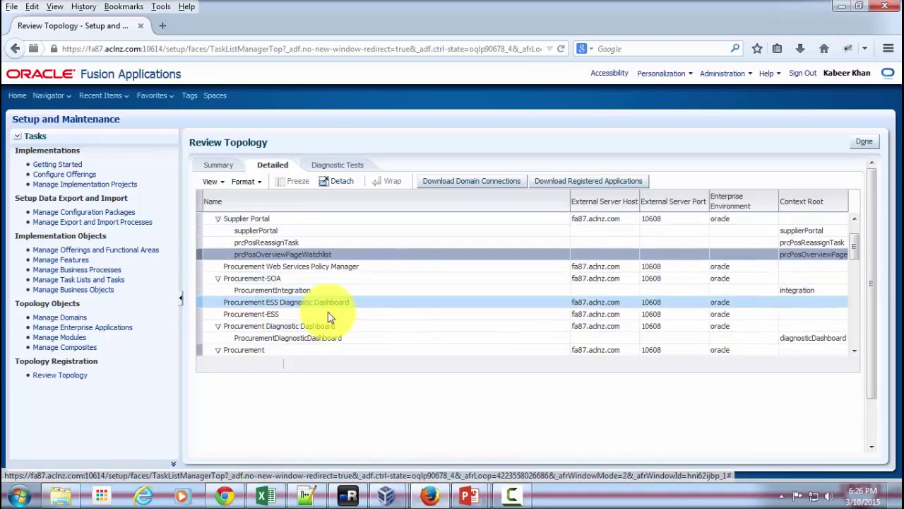
pyautogui.scroll(-4, 328, 311)
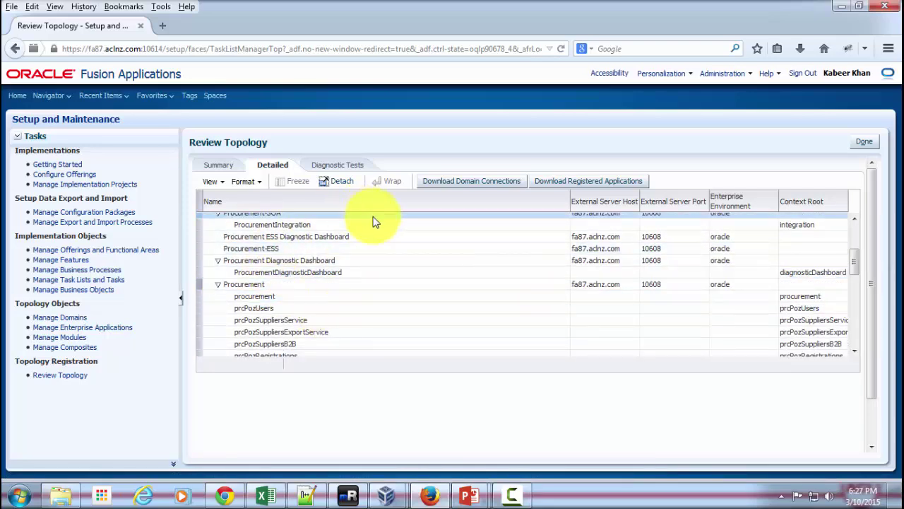
pyautogui.click(336, 168)
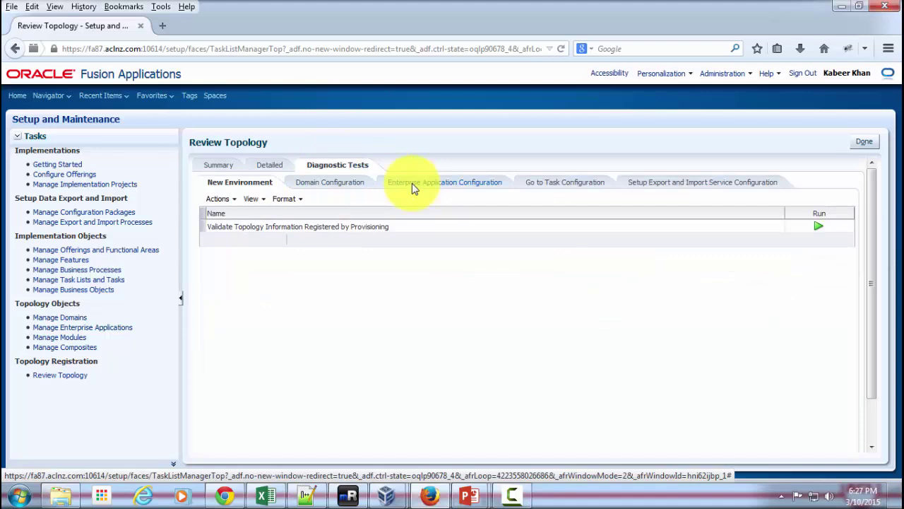
# Select the 'Validate Topology Information Registered by Provisioning' test, then return to the Detailed view.
pyautogui.click(429, 226)
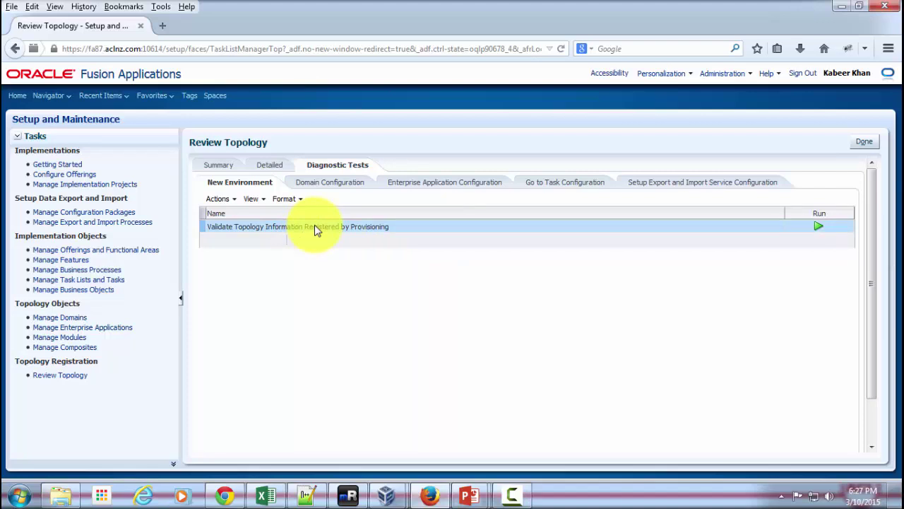
pyautogui.click(272, 166)
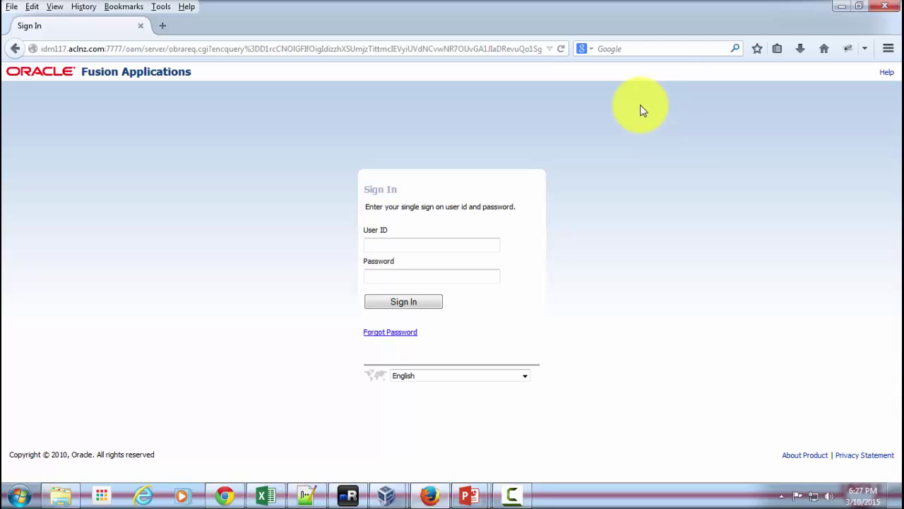
# Load the Enterprise Manager /em address in a new browser tab.
pyautogui.hotkey('ctrl', 't')
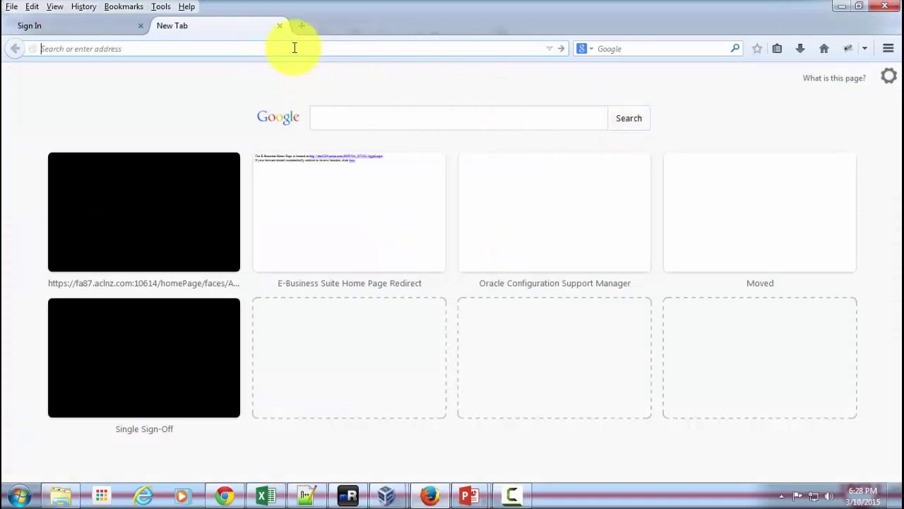
pyautogui.write('http://fa87.aclnz.com:10613/em')
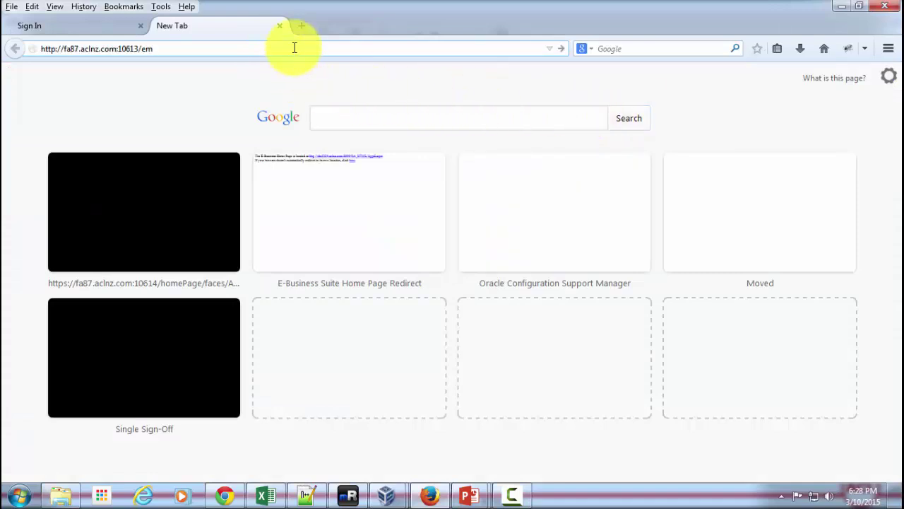
pyautogui.press('Return')
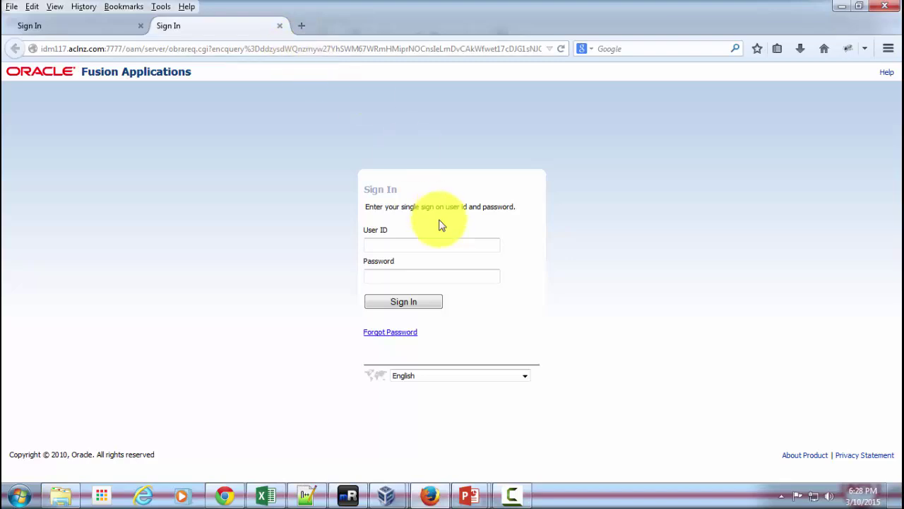
# Fill in the administrator user ID from the autocomplete suggestion and go to the password field.
pyautogui.click(426, 244)
pyautogui.write('w')
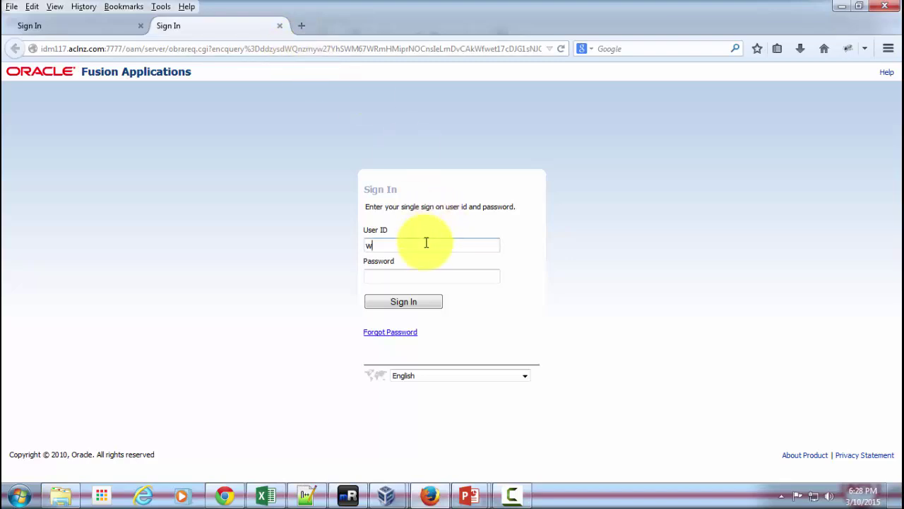
pyautogui.press('BackSpace')
pyautogui.write('fa')
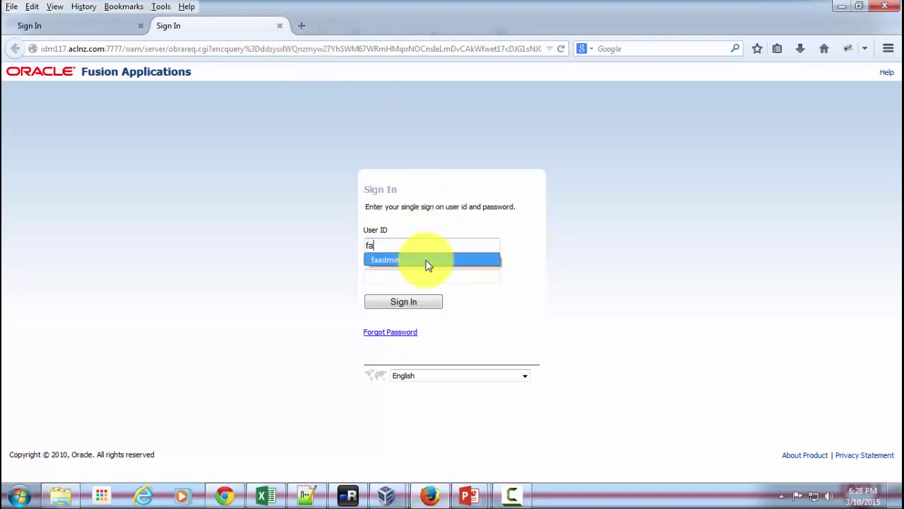
pyautogui.click(425, 261)
pyautogui.click(413, 275)
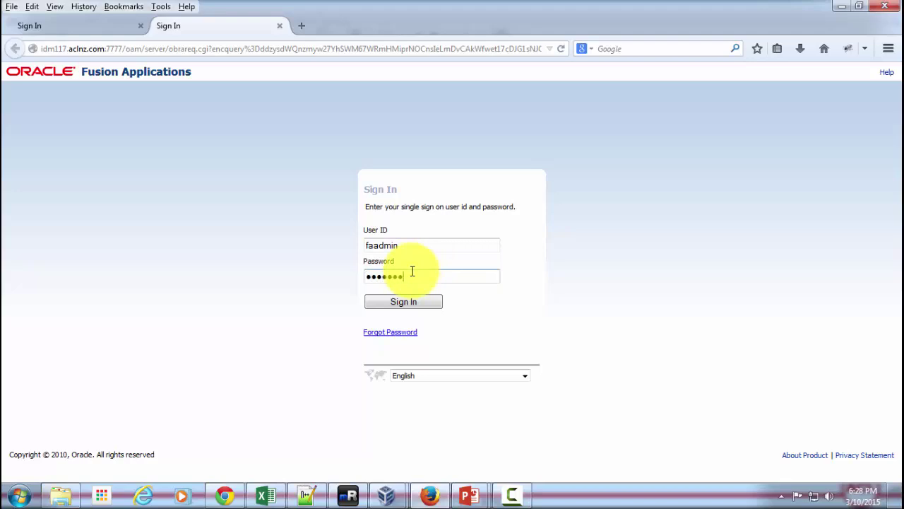
# Sign in to Enterprise Manager and open Application Common Resources.
pyautogui.click(389, 305)
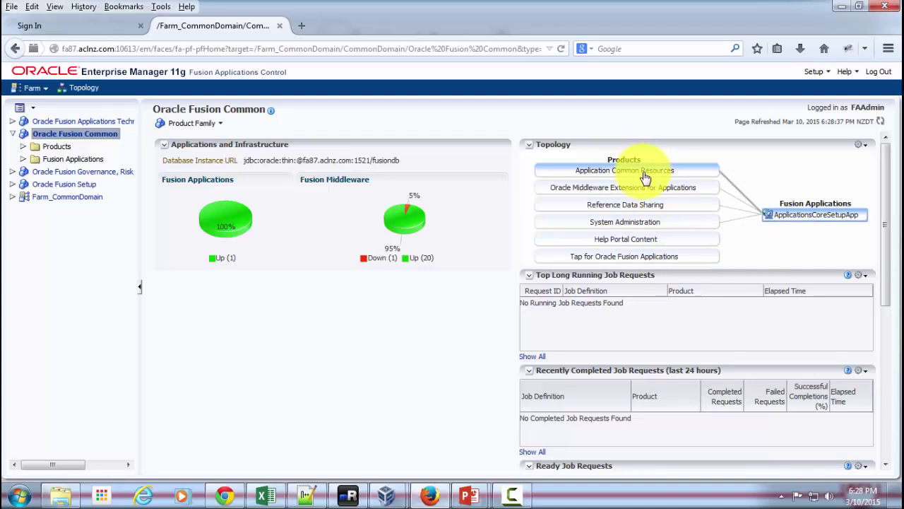
pyautogui.click(806, 222)
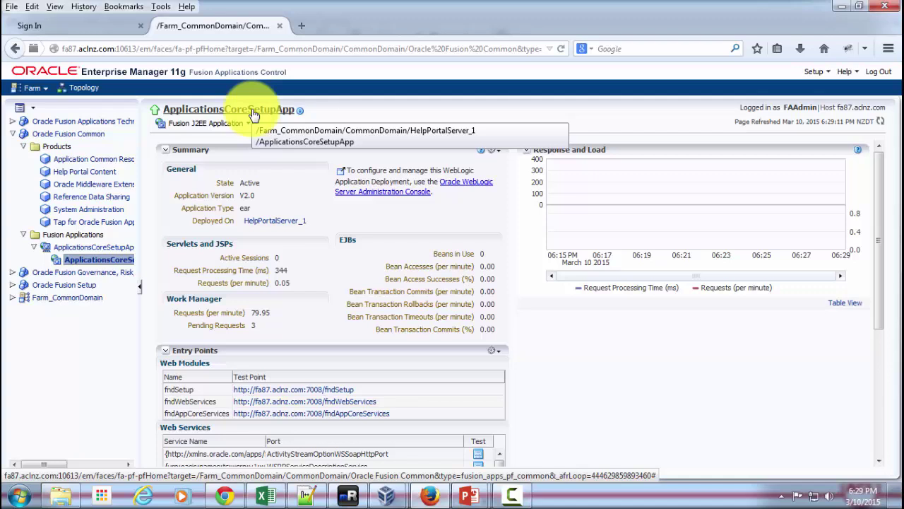
# Check the topology list, then select Oracle Fusion Applications Technology and launch its Routing Topology.
pyautogui.click(79, 92)
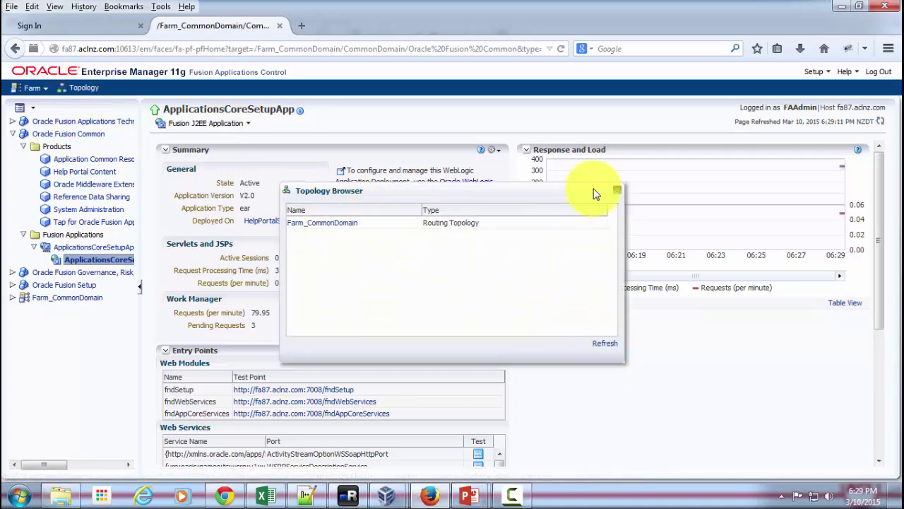
pyautogui.click(617, 191)
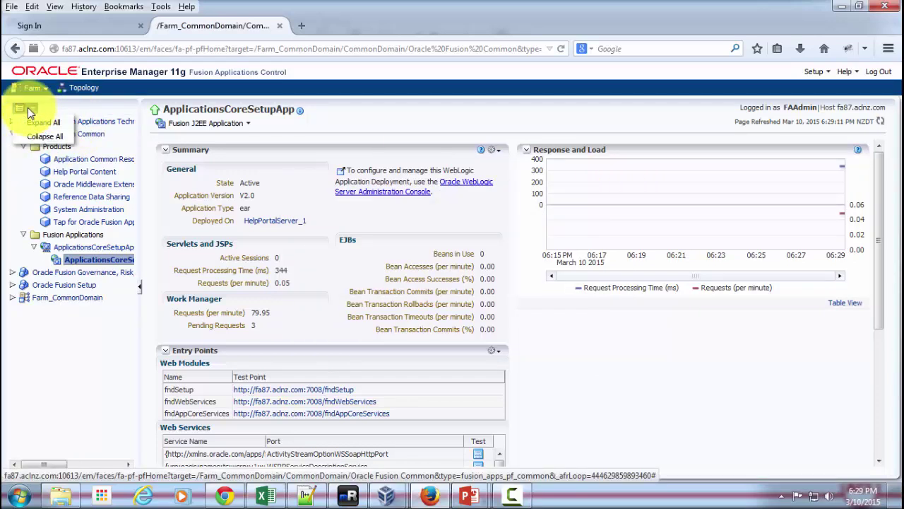
pyautogui.click(64, 121)
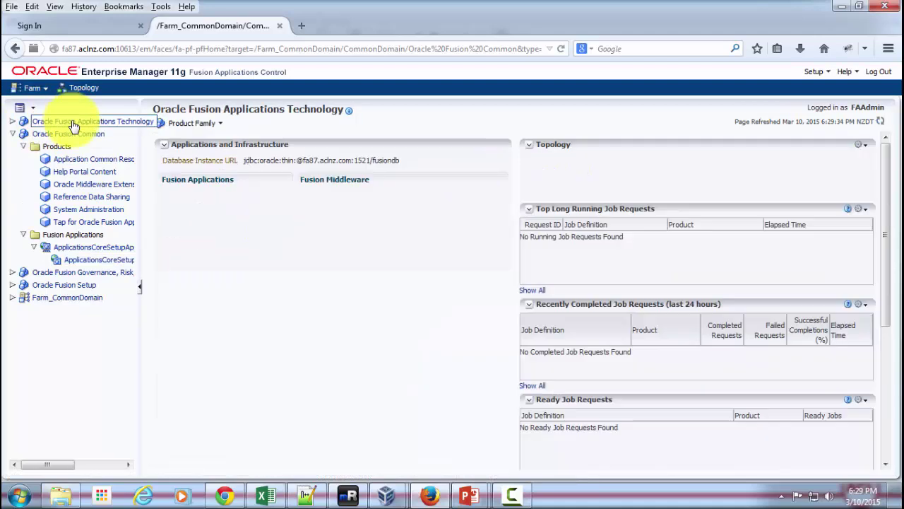
pyautogui.click(80, 87)
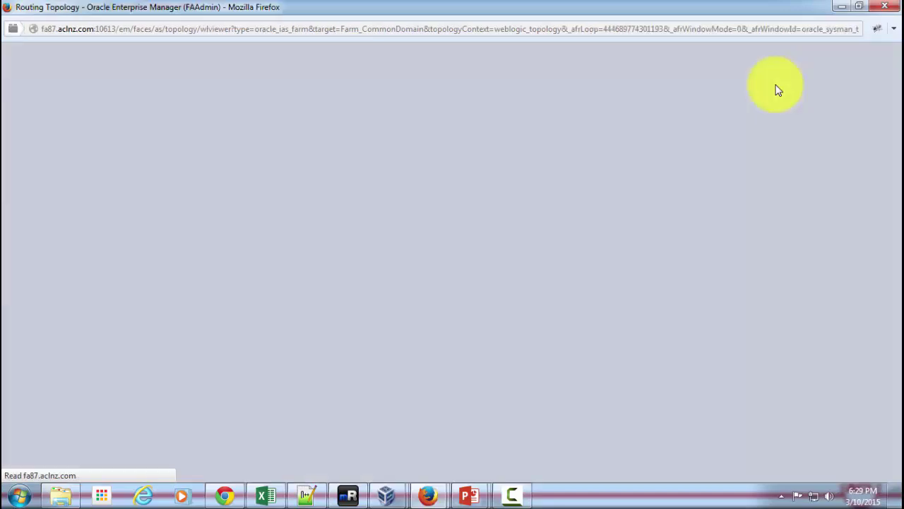
# Display the Farm_CommonDomain routing topology and check the idmdb and fusiondb database nodes.
pyautogui.hotkey('alt', 'Tab')
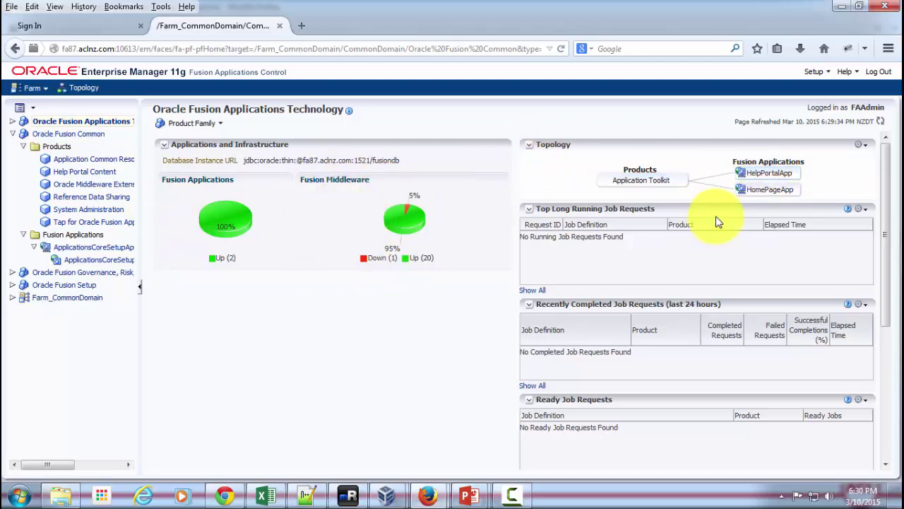
pyautogui.click(664, 176)
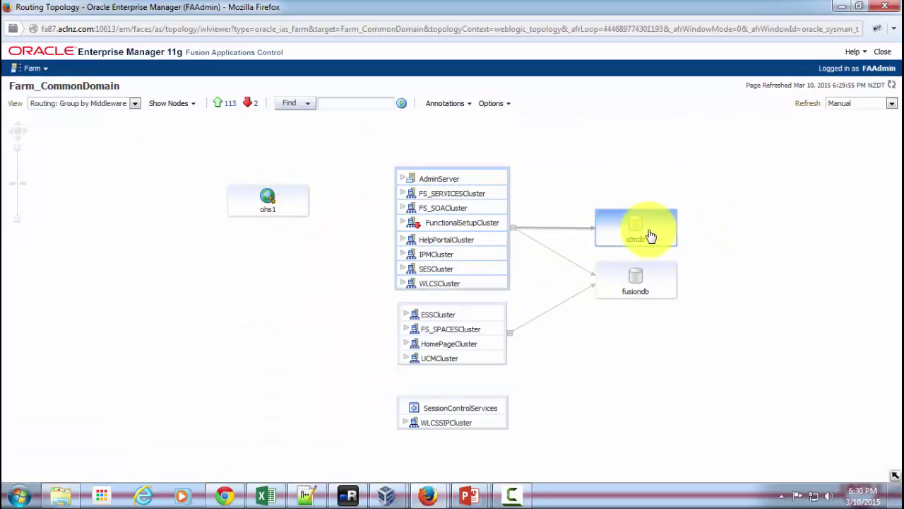
pyautogui.moveTo(668, 228)
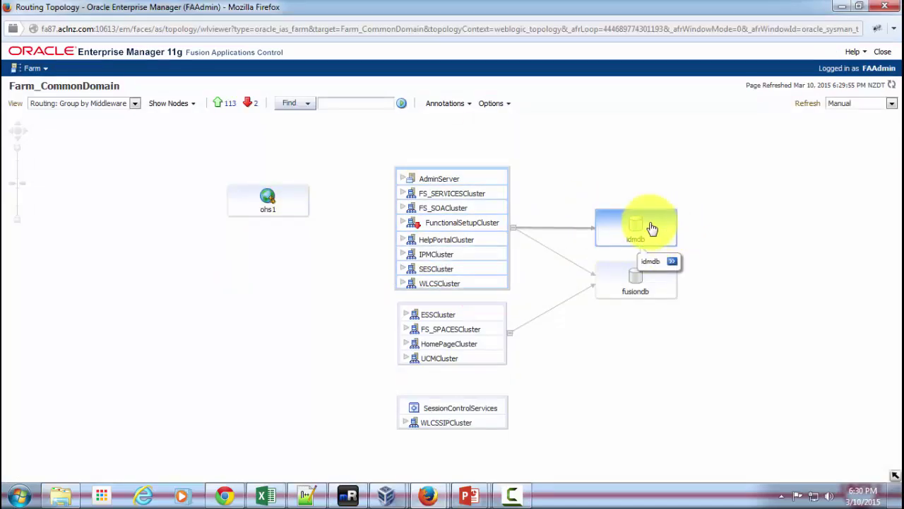
pyautogui.moveTo(642, 293)
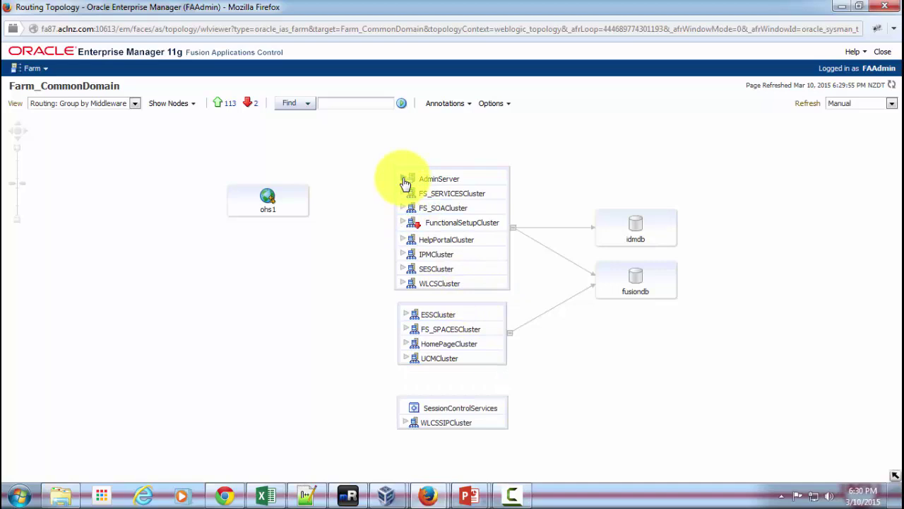
# Select ESSCluster in the diagram and expand its full details popup.
pyautogui.click(407, 318)
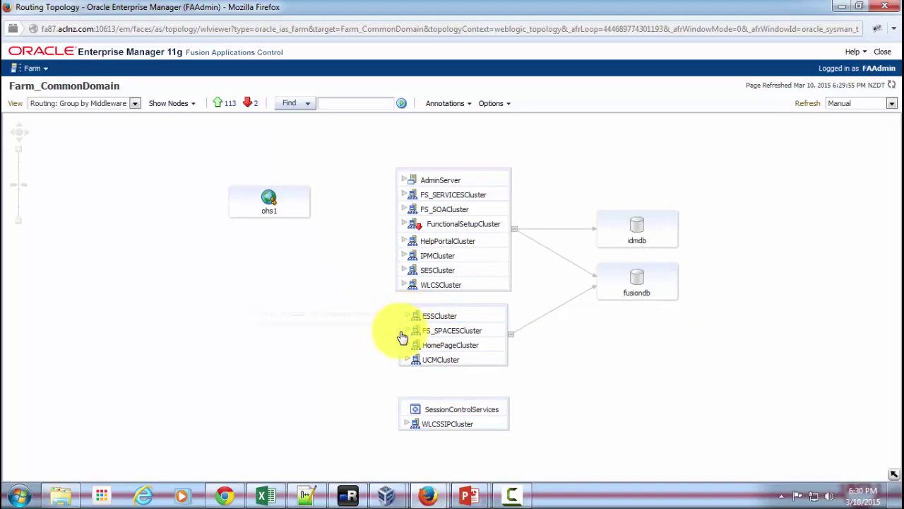
pyautogui.moveTo(446, 321)
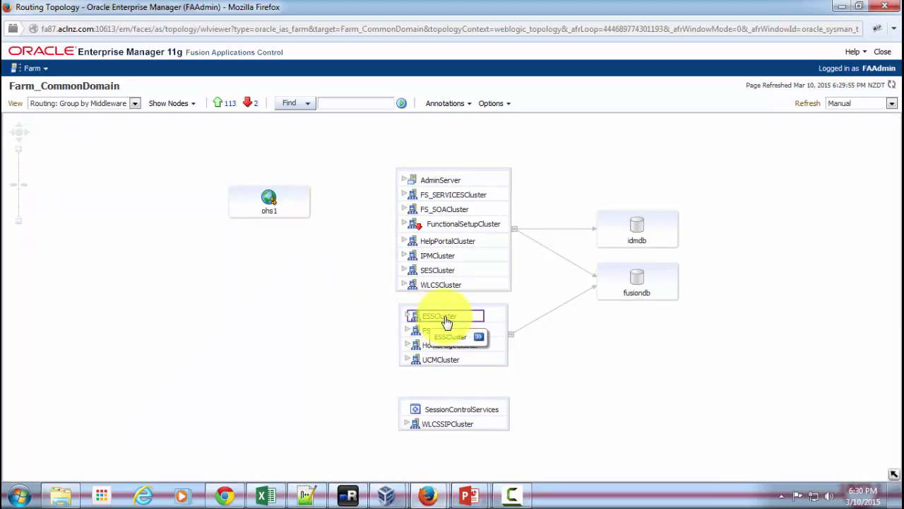
pyautogui.click(478, 337)
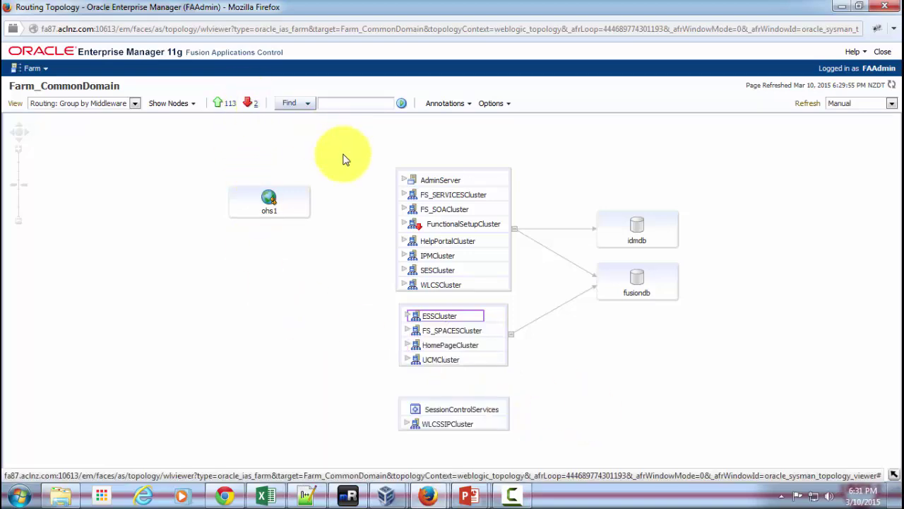
# Open the down-status list showing FunctionalSetupCluster and FunctionalSetupServer_1 as down.
pyautogui.click(249, 104)
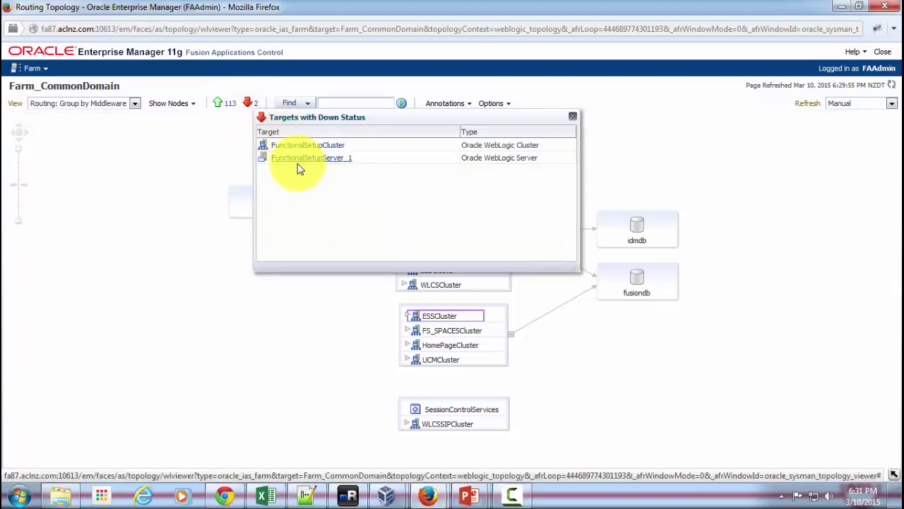
pyautogui.click(303, 159)
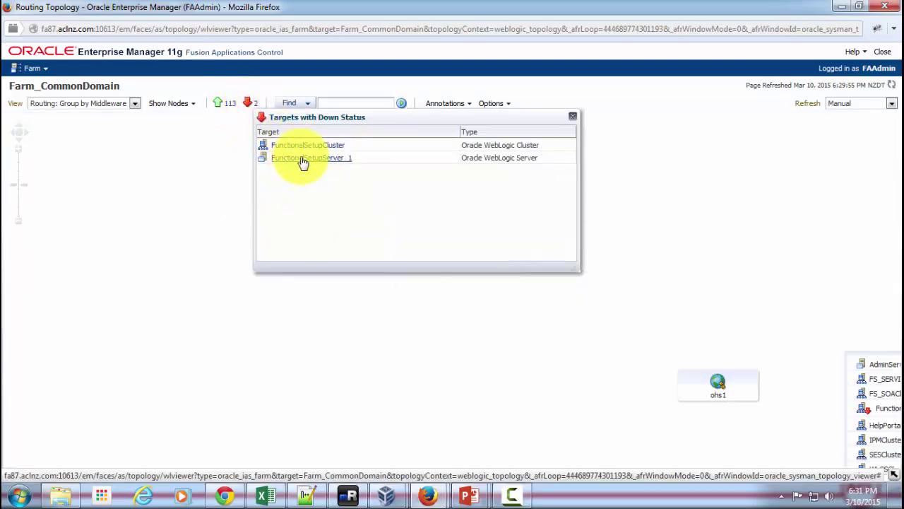